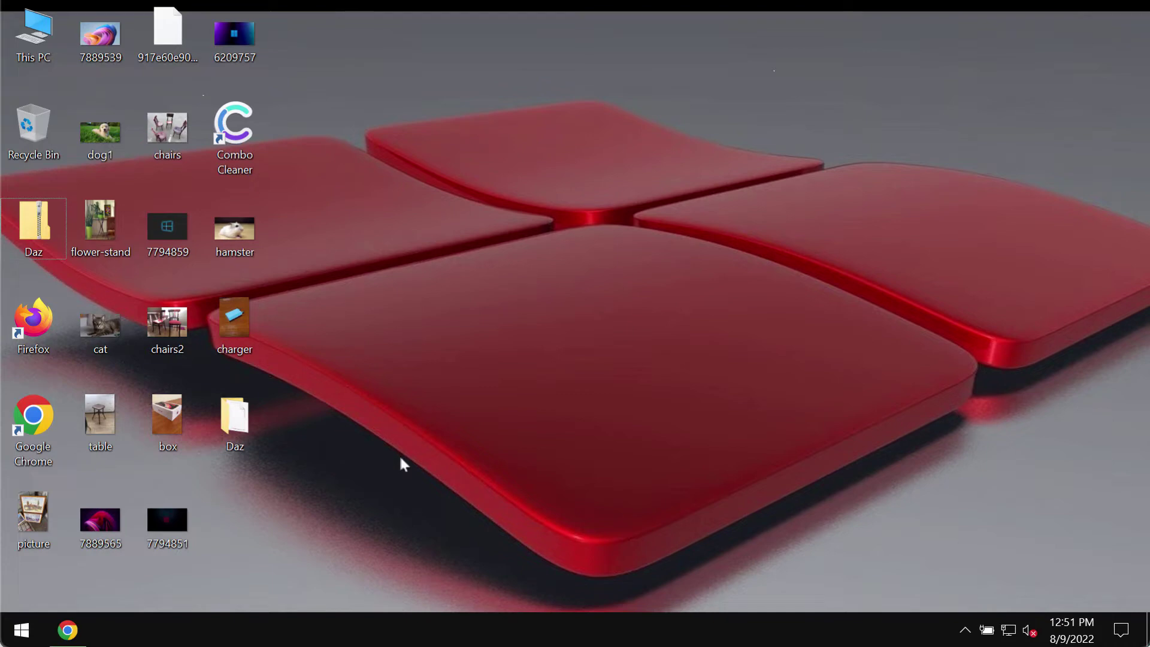
View the box and table pictures from the desktop in the photo viewer, closing each one after checking it
{"action": "double_click", "coordinate": [168, 416]}
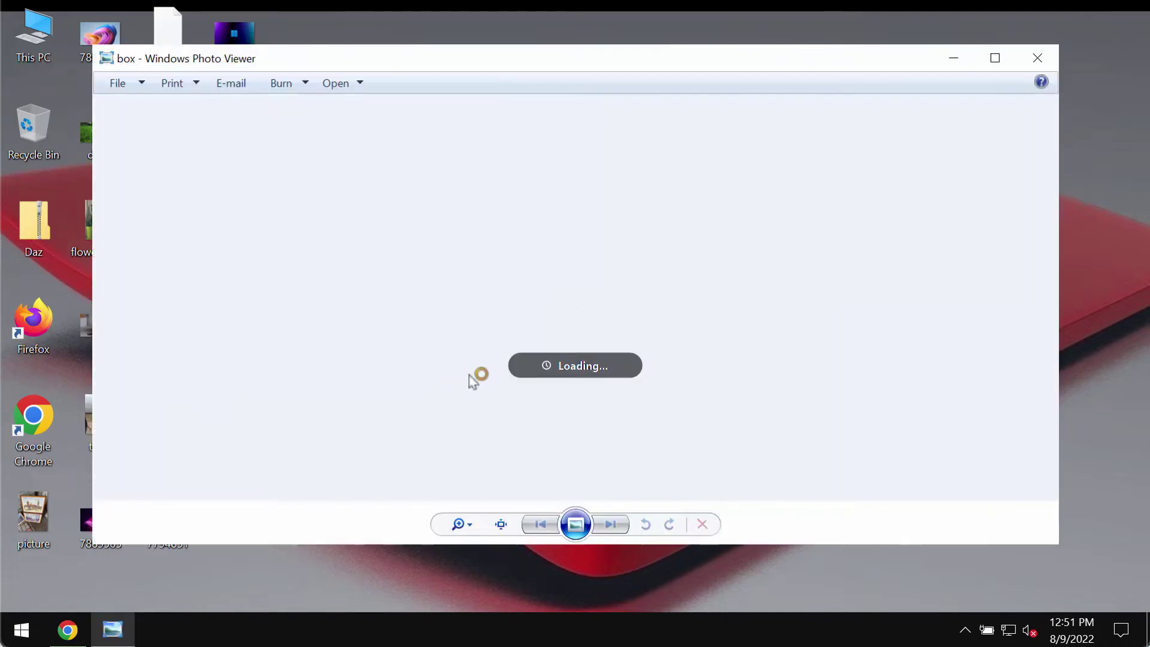
{"action": "left_click", "coordinate": [1037, 58]}
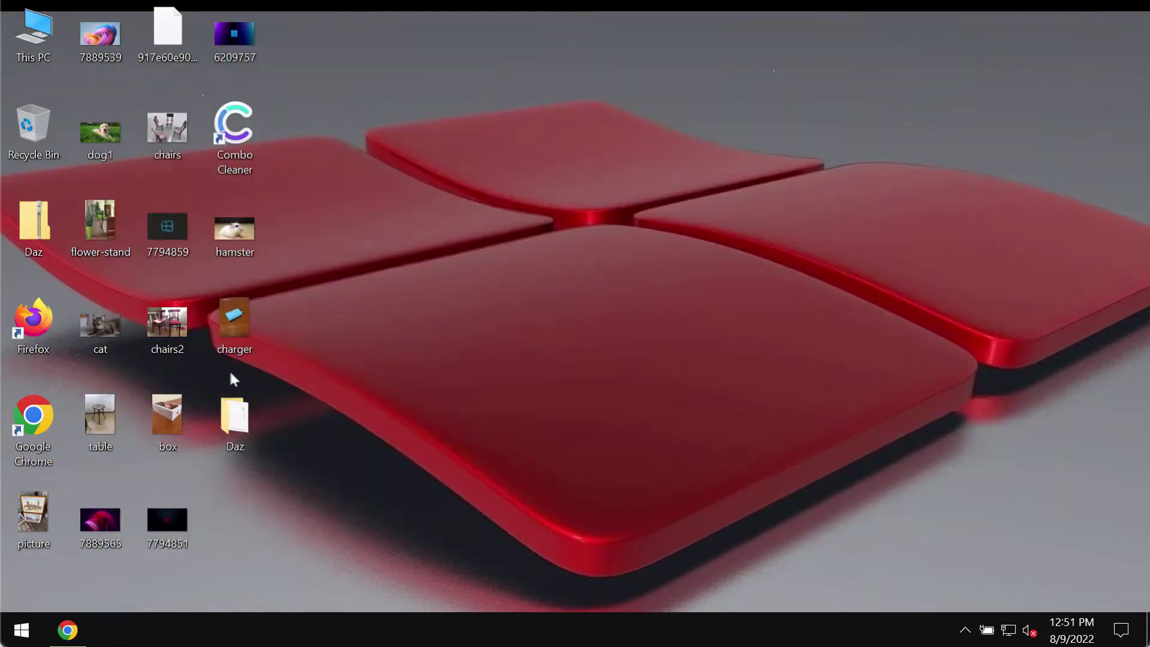
{"action": "double_click", "coordinate": [101, 416]}
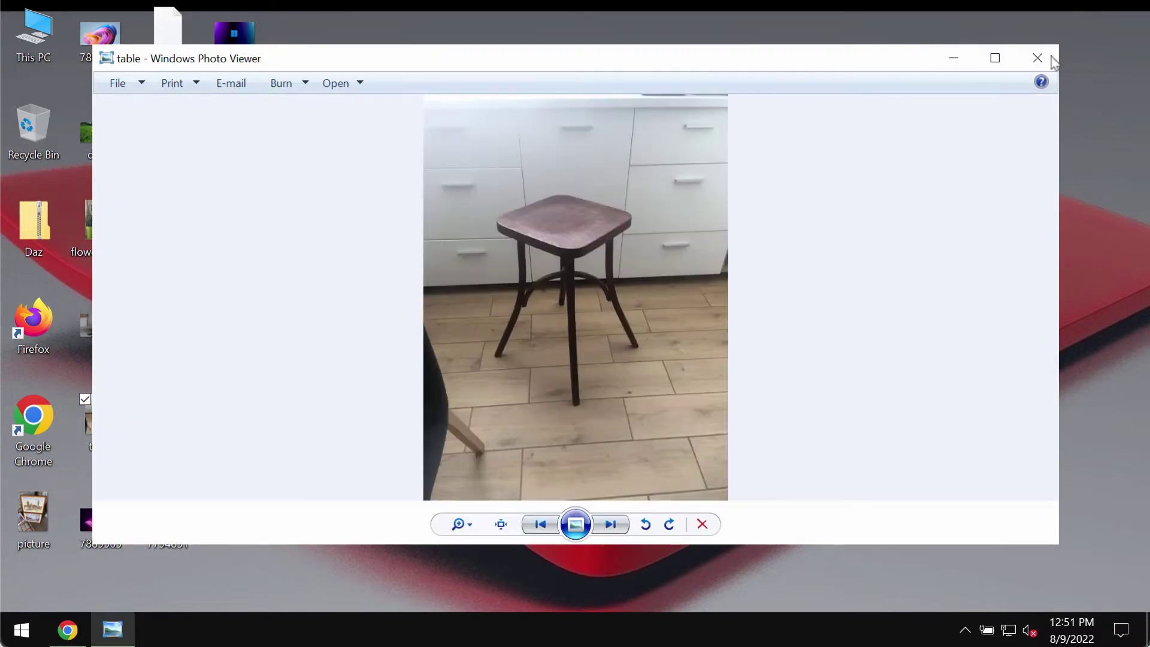
{"action": "left_click", "coordinate": [1038, 58]}
{"action": "left_click", "coordinate": [101, 520]}
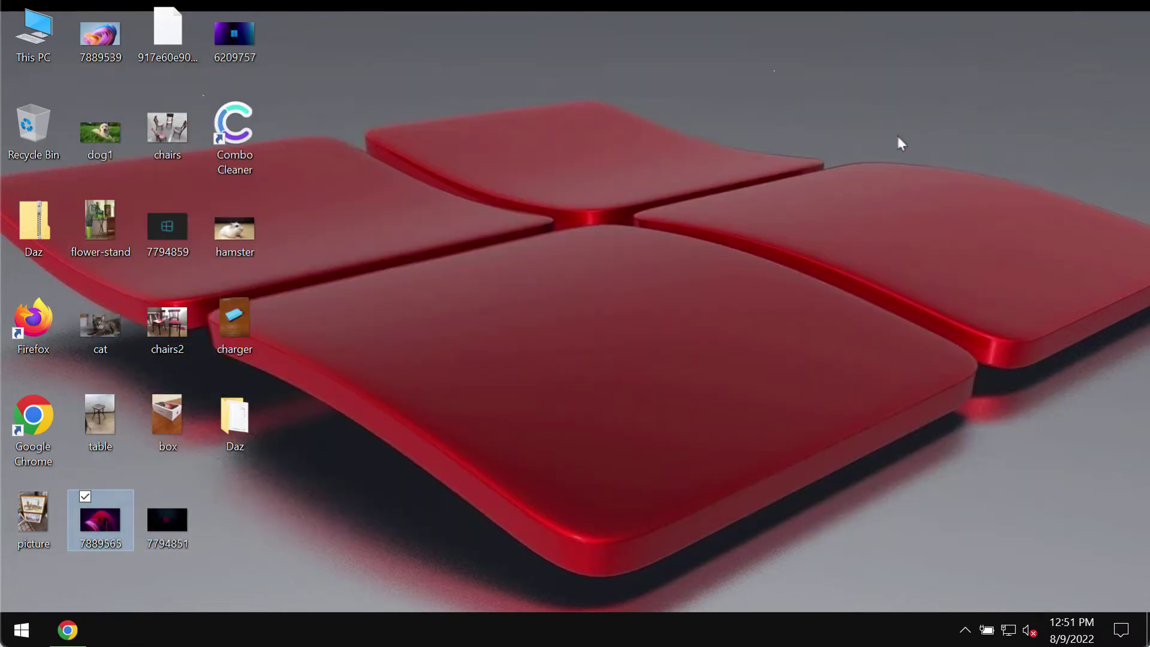
View the chairs and dog1 pictures from the desktop, closing the photo viewer after each
{"action": "double_click", "coordinate": [167, 127]}
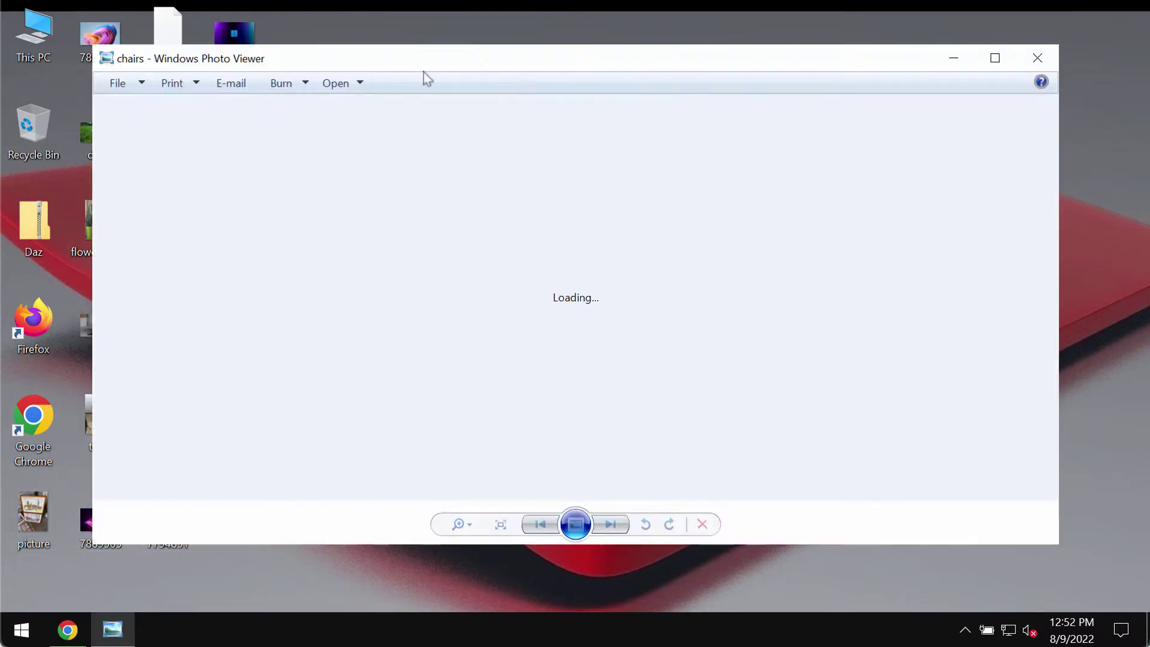
{"action": "left_click", "coordinate": [1038, 58]}
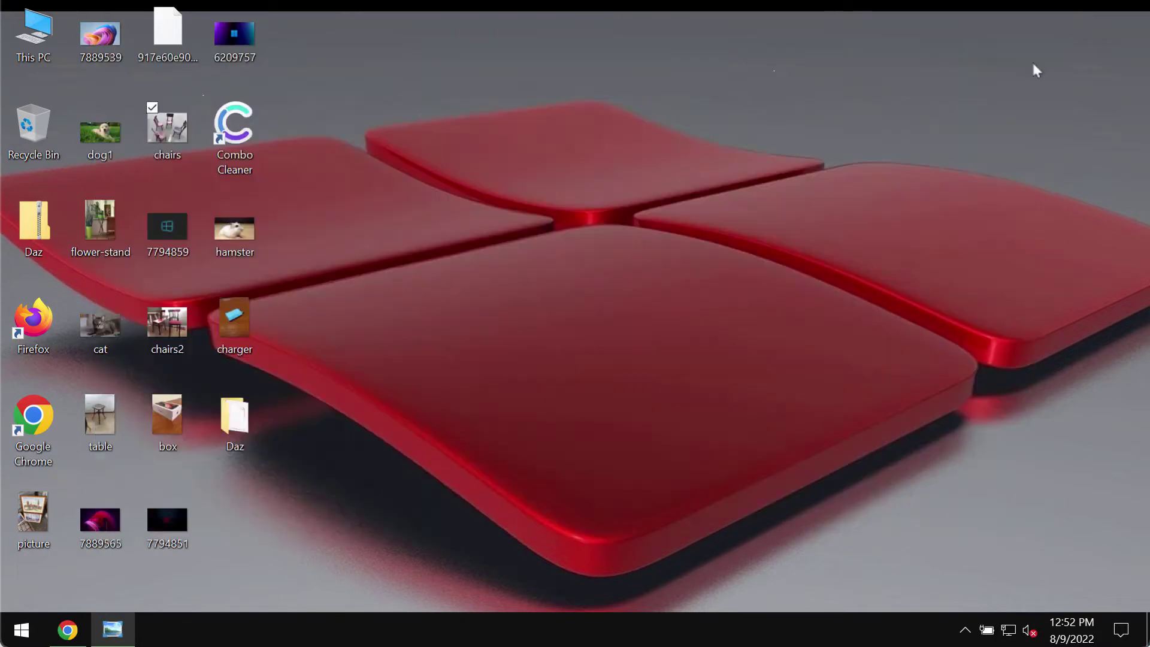
{"action": "left_click", "coordinate": [114, 148]}
{"action": "double_click", "coordinate": [114, 149]}
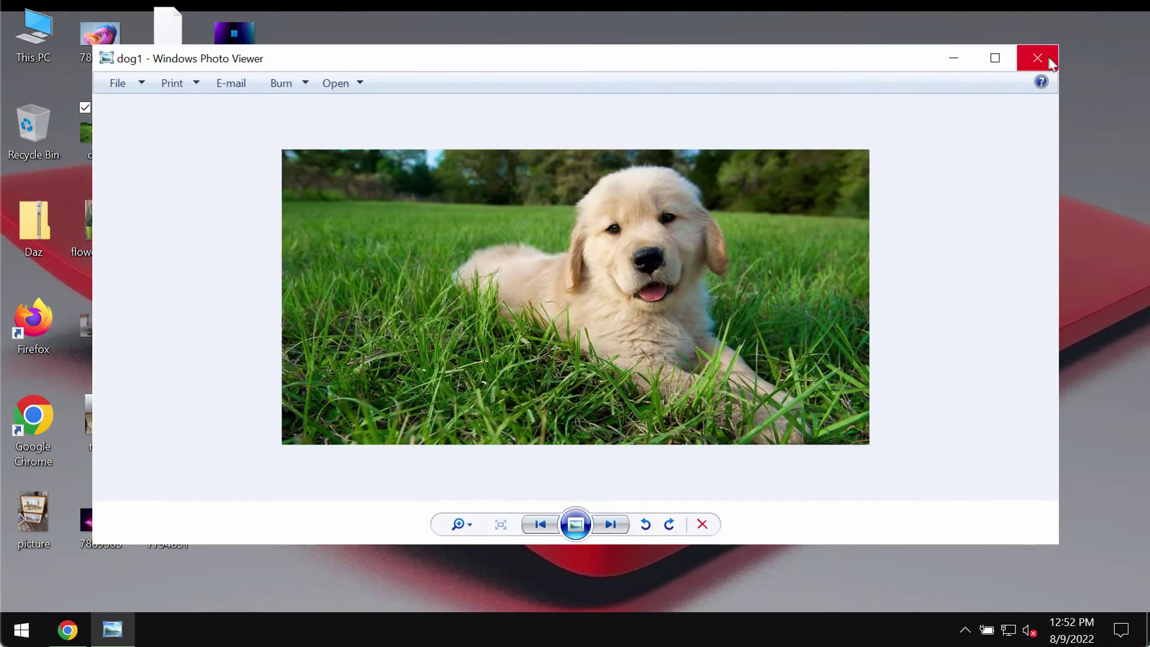
{"action": "left_click", "coordinate": [1036, 57]}
{"action": "left_click", "coordinate": [906, 274]}
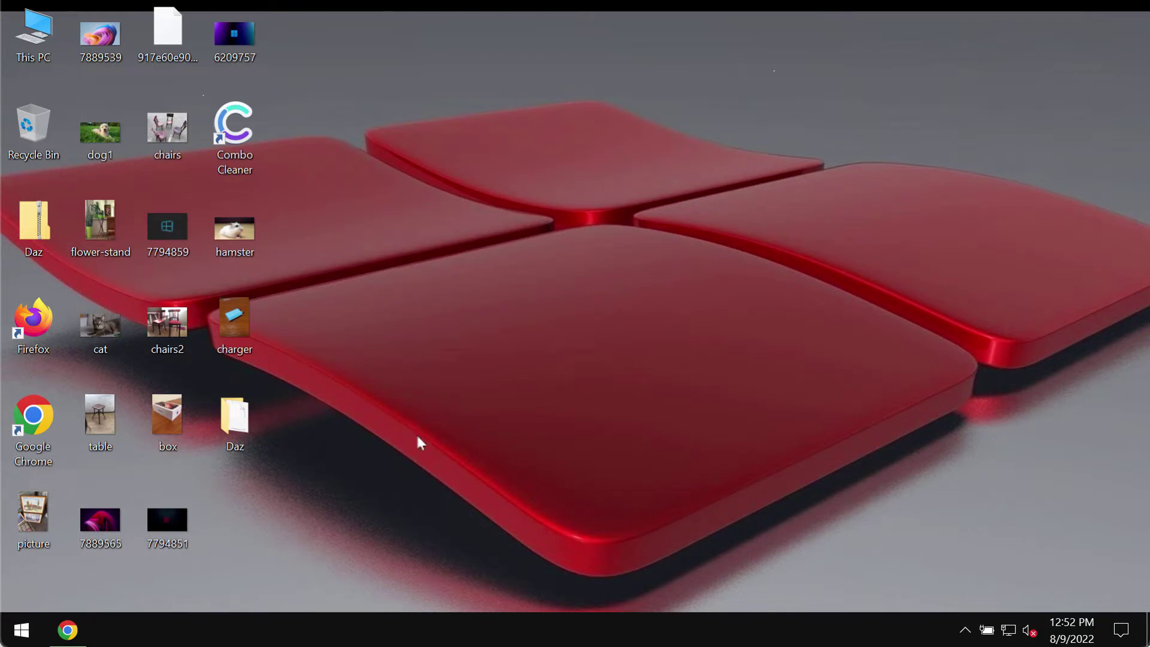
Run the 6afcb7a3a7ca435b2cdb57d461c9e16a9d6e… application from the Daz folder on the desktop, and close the folder window
{"action": "double_click", "coordinate": [235, 419]}
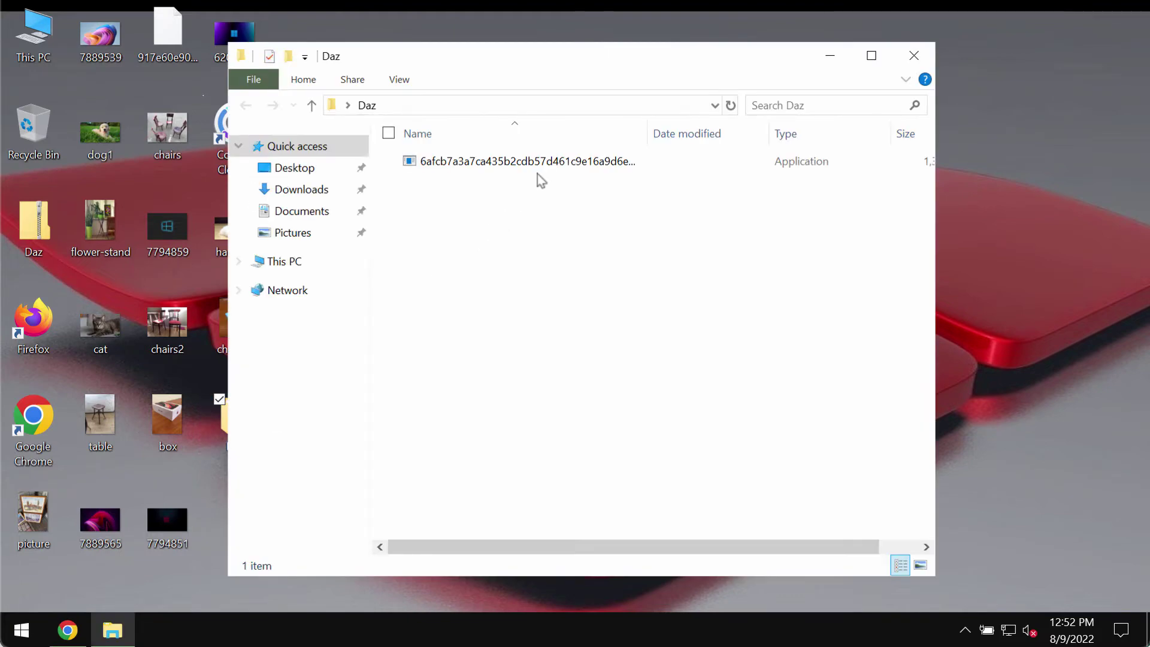
{"action": "double_click", "coordinate": [555, 160]}
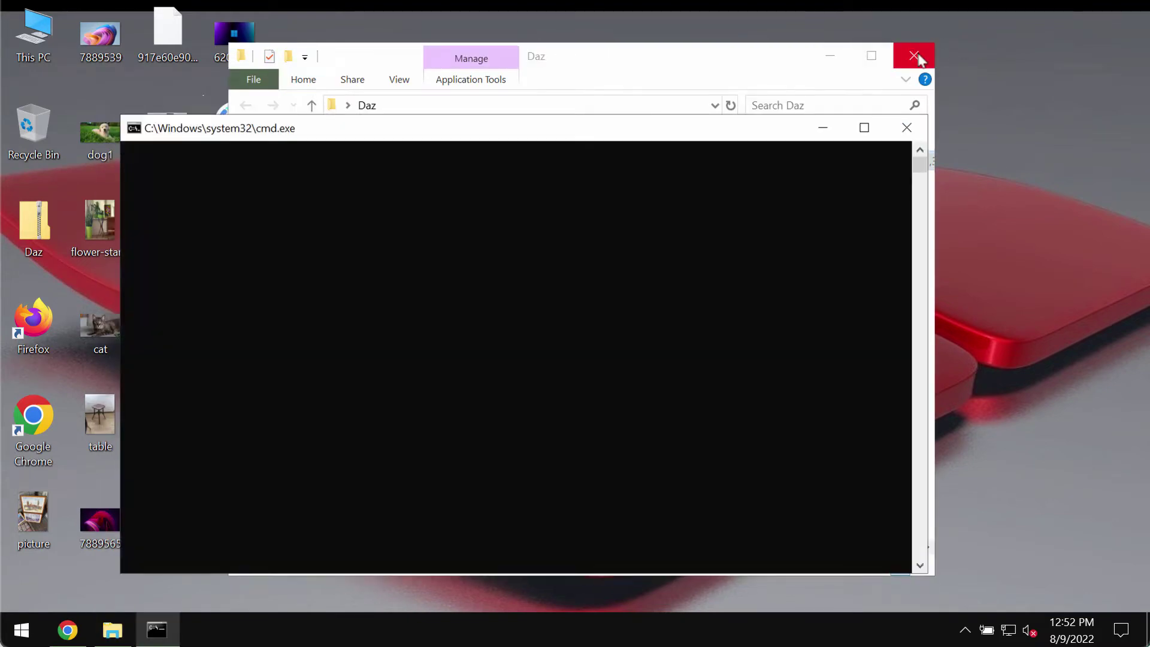
{"action": "left_click", "coordinate": [913, 55]}
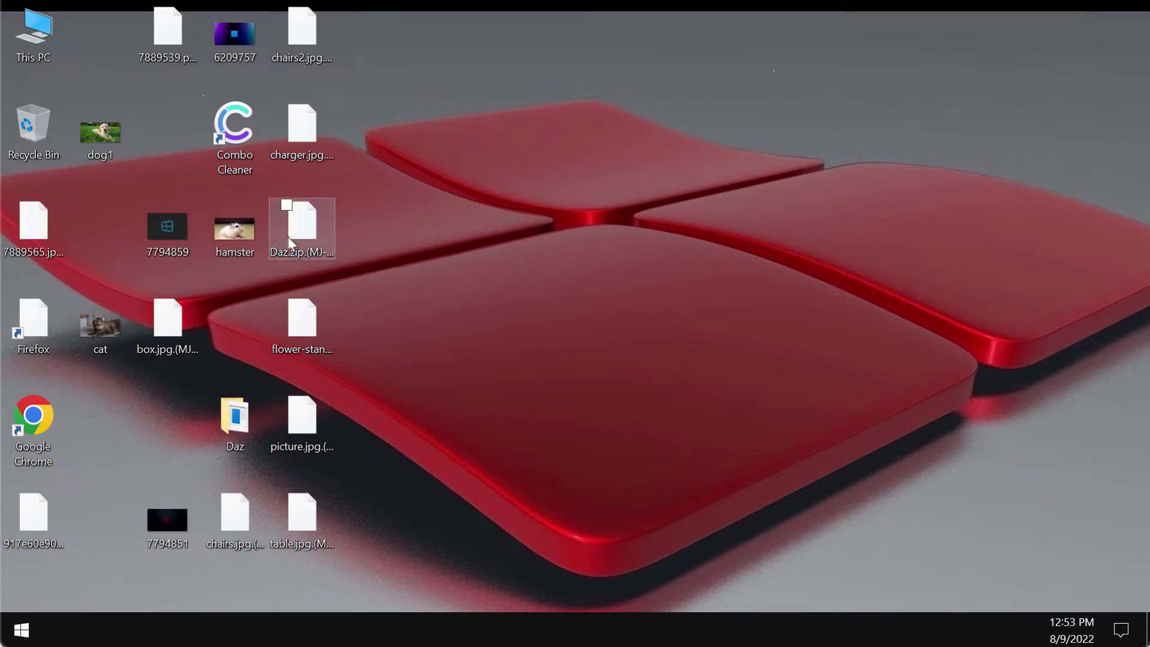
Check the full name of the encrypted charger.jpg file on the desktop and try to open it, dismissing the resulting dialog
{"action": "left_click", "coordinate": [314, 180]}
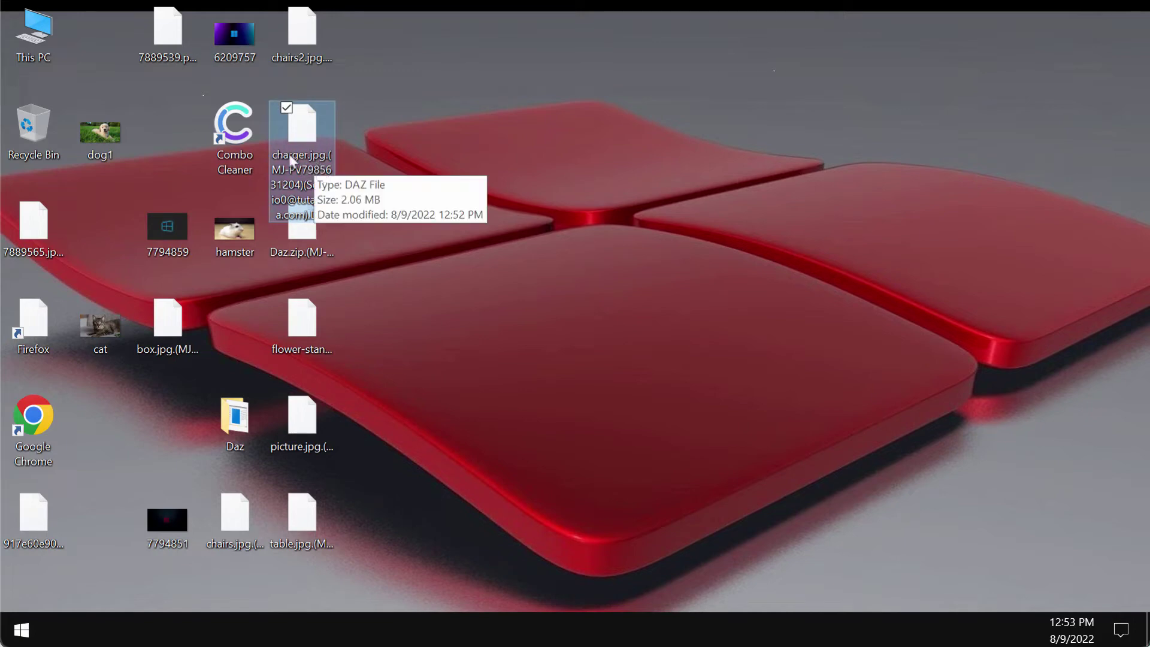
{"action": "left_click", "coordinate": [449, 166]}
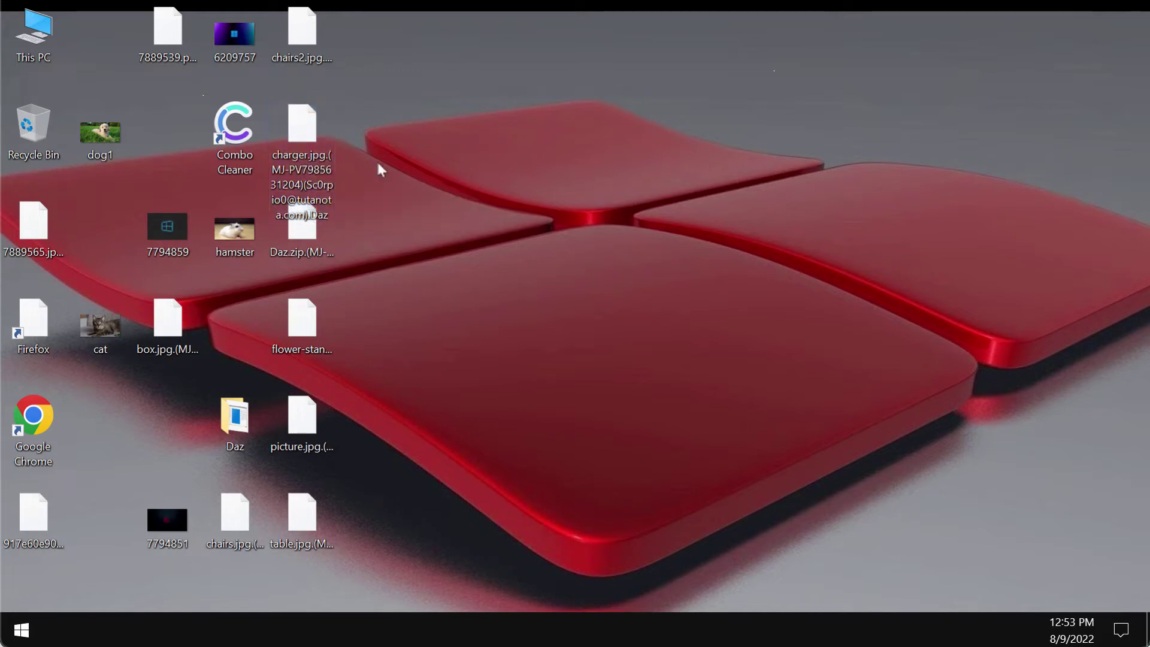
{"action": "double_click", "coordinate": [323, 158]}
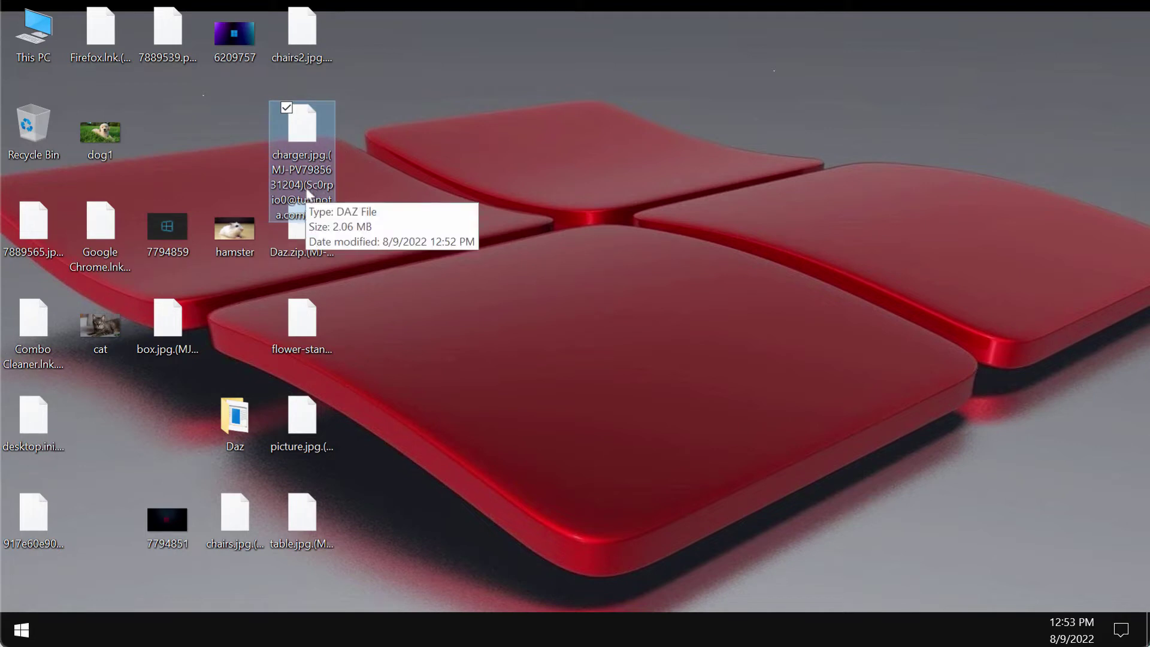
{"action": "left_click", "coordinate": [312, 150]}
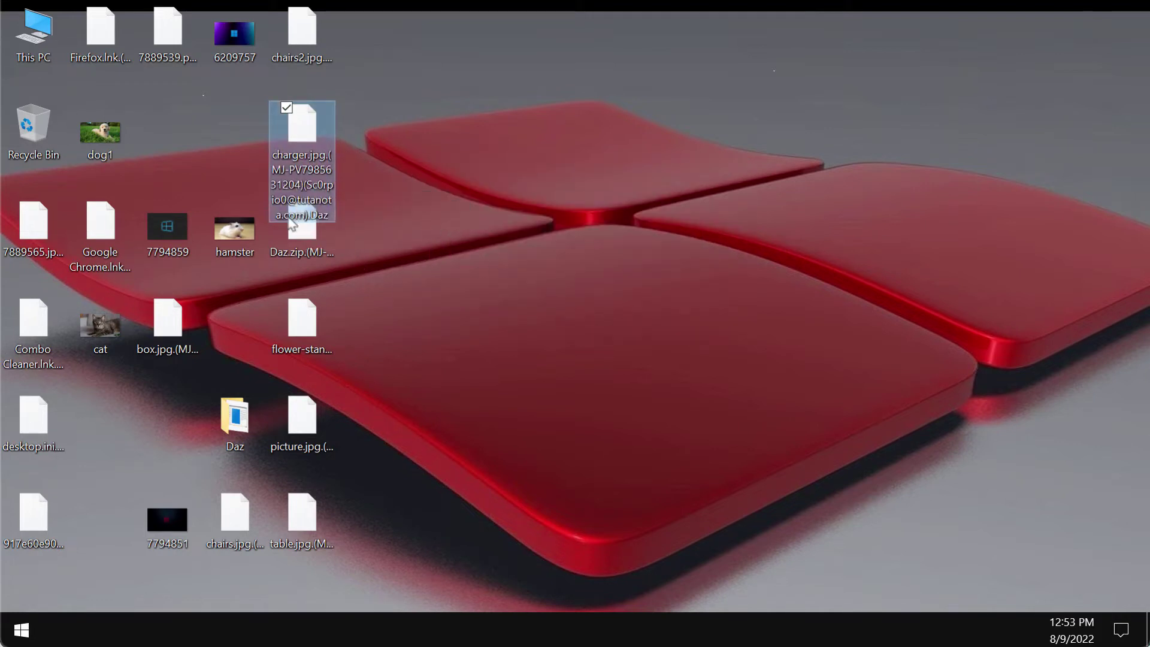
{"action": "double_click", "coordinate": [308, 186]}
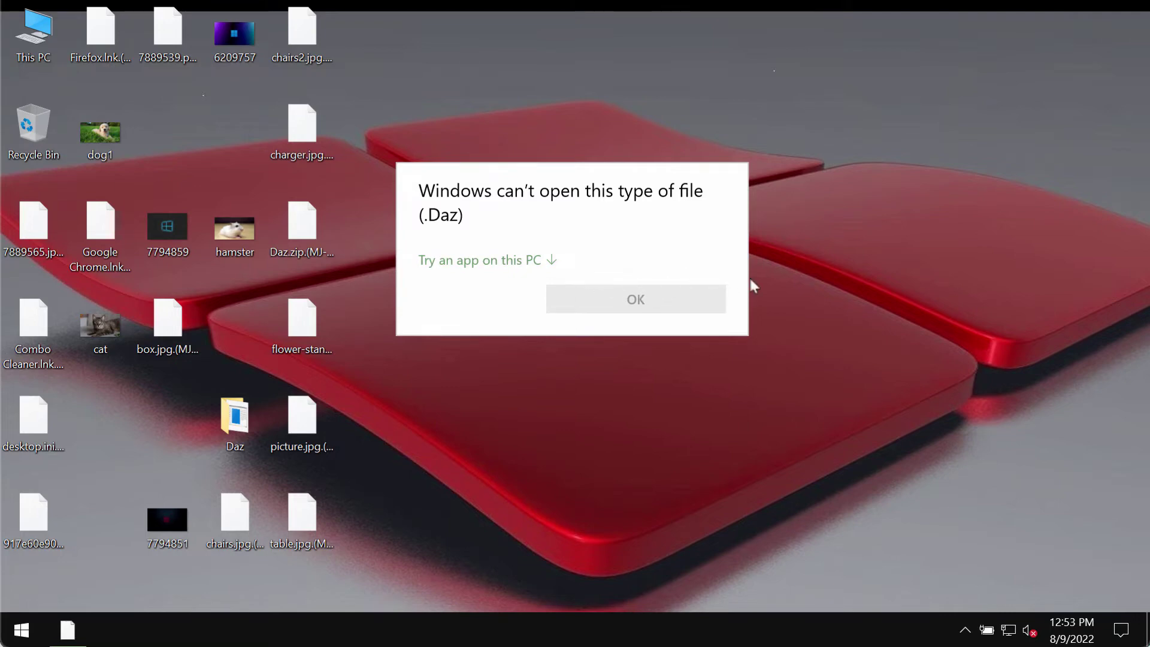
{"action": "left_click", "coordinate": [788, 335]}
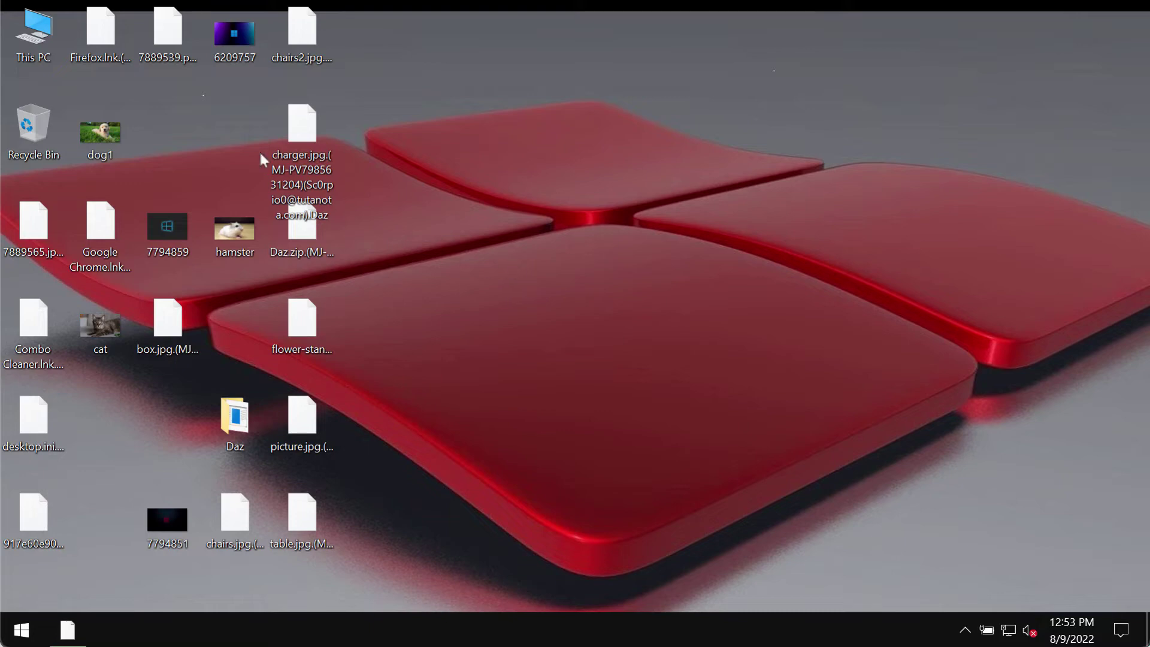
Examine the file names, types and modification dates in the Desktop folder through This PC, and close the window
{"action": "left_click", "coordinate": [44, 36]}
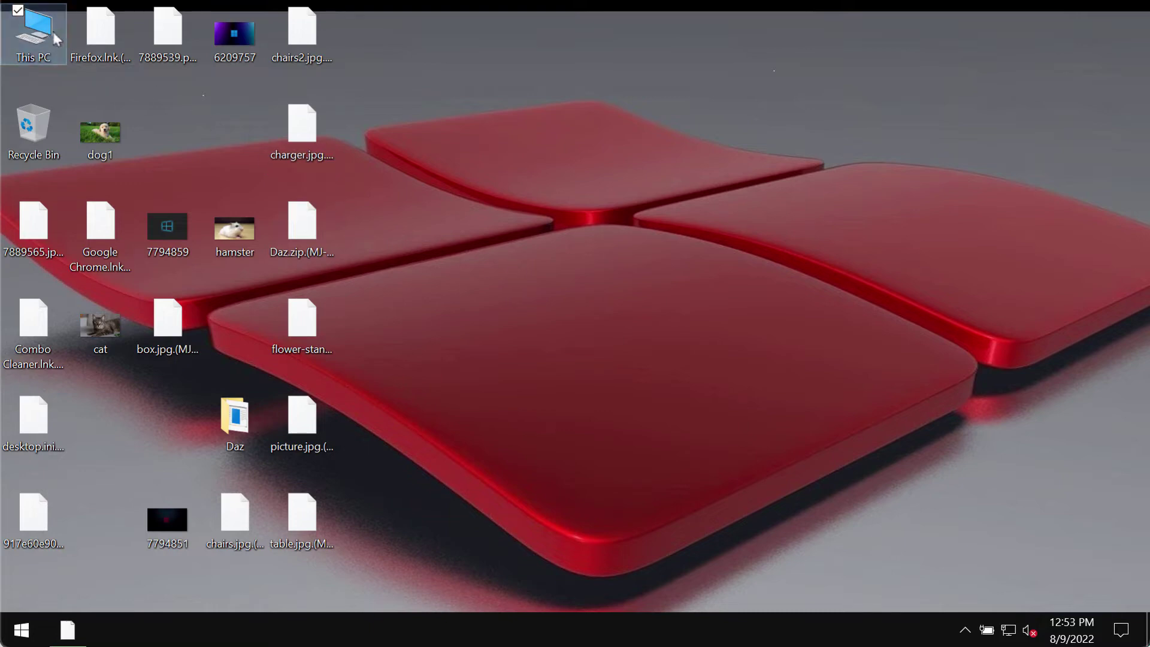
{"action": "key", "text": "Return"}
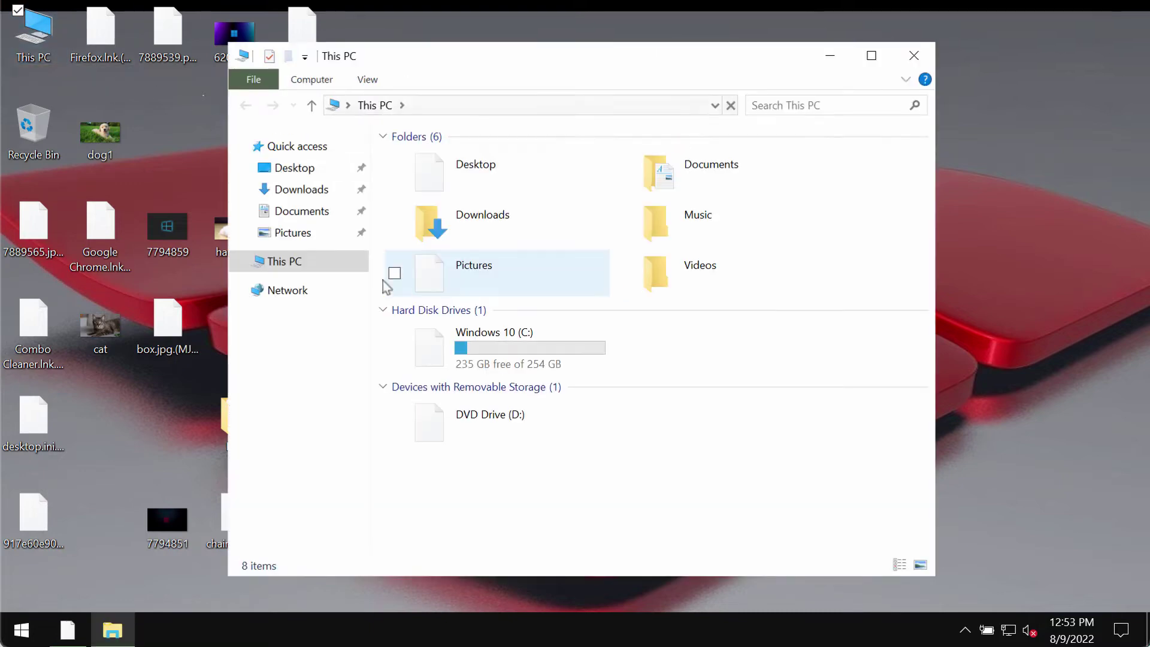
{"action": "left_click", "coordinate": [323, 176]}
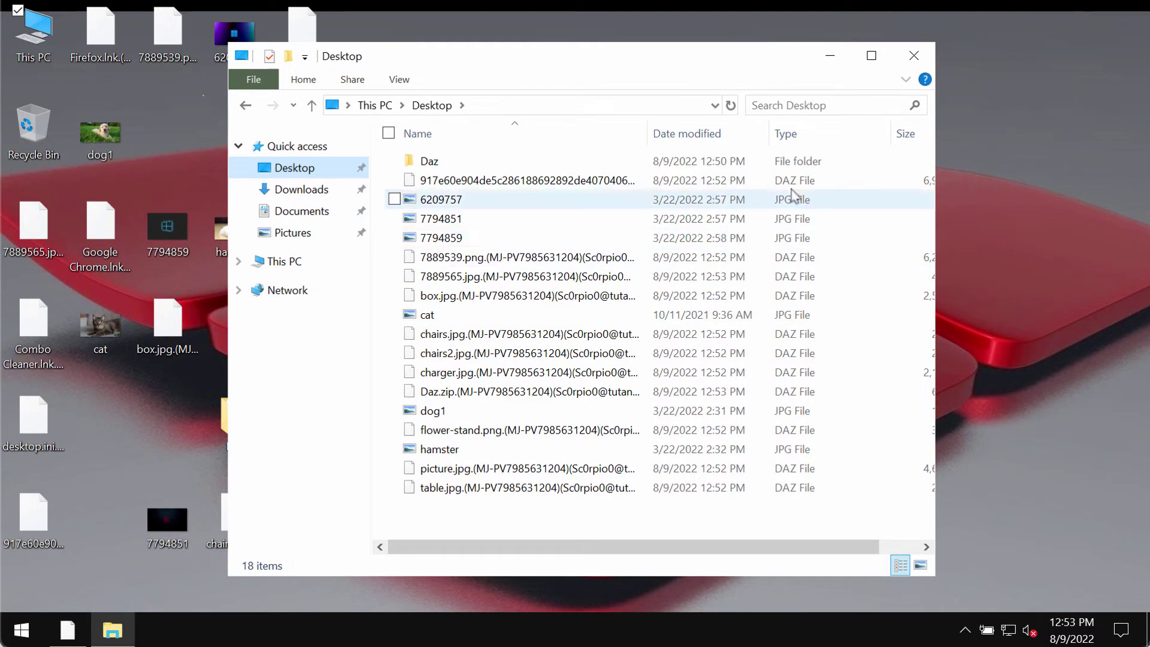
{"action": "left_click", "coordinate": [914, 56]}
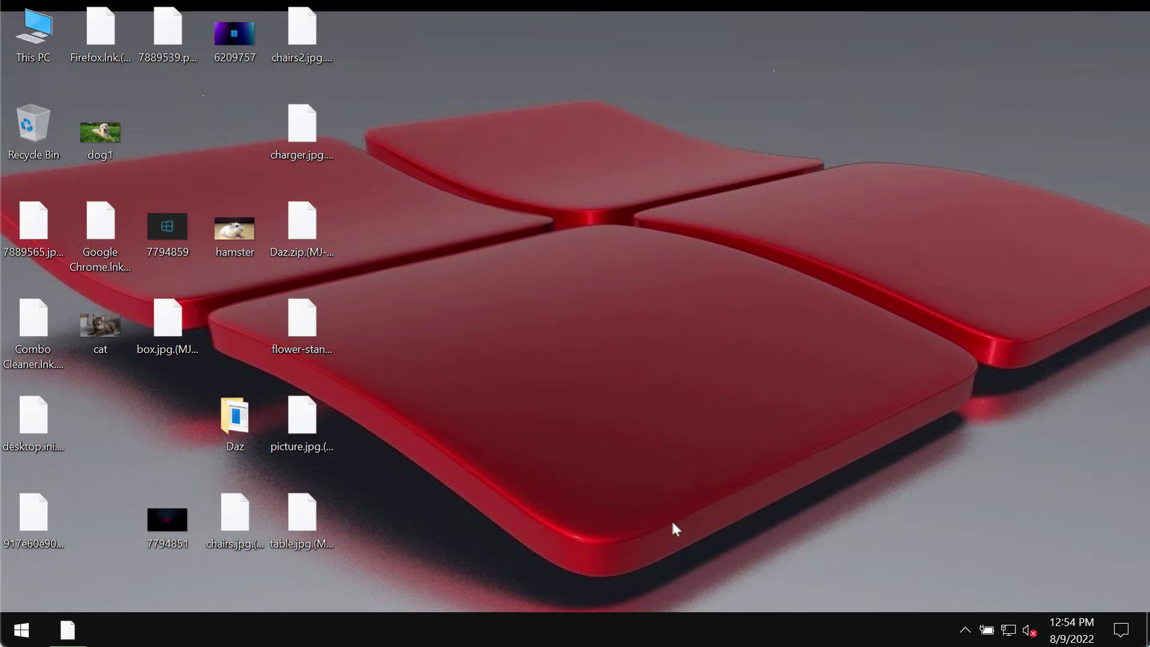
End the 6afcb7a3a7ca435b2cdb57d461… background process in Task Manager
{"action": "right_click", "coordinate": [764, 623]}
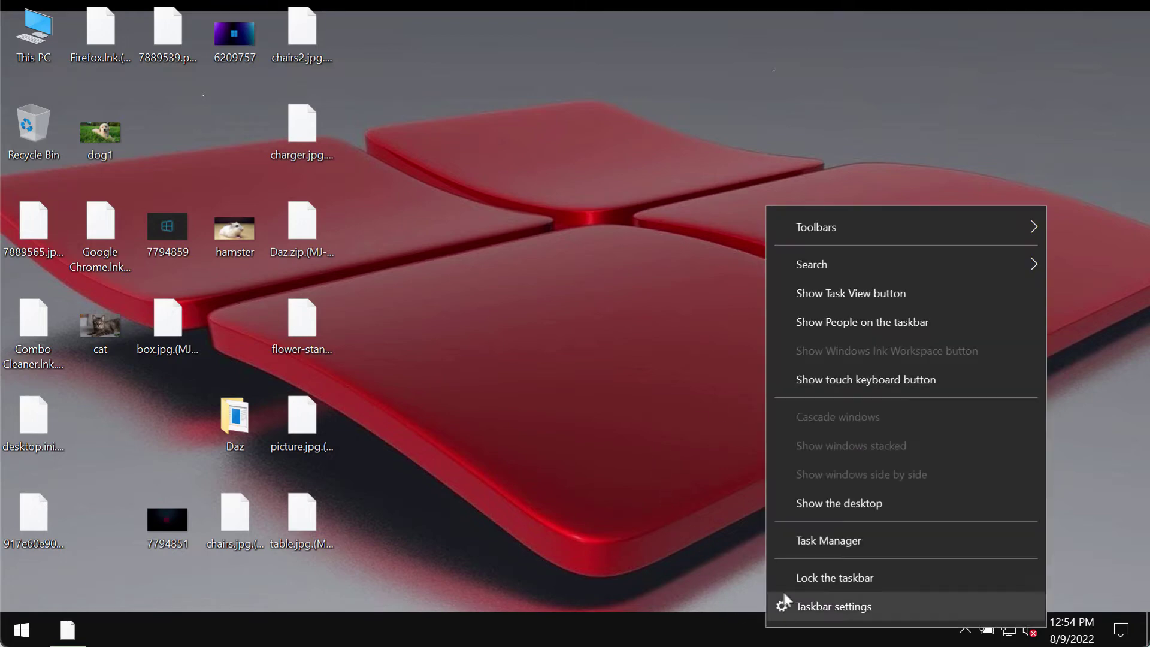
{"action": "left_click", "coordinate": [815, 544]}
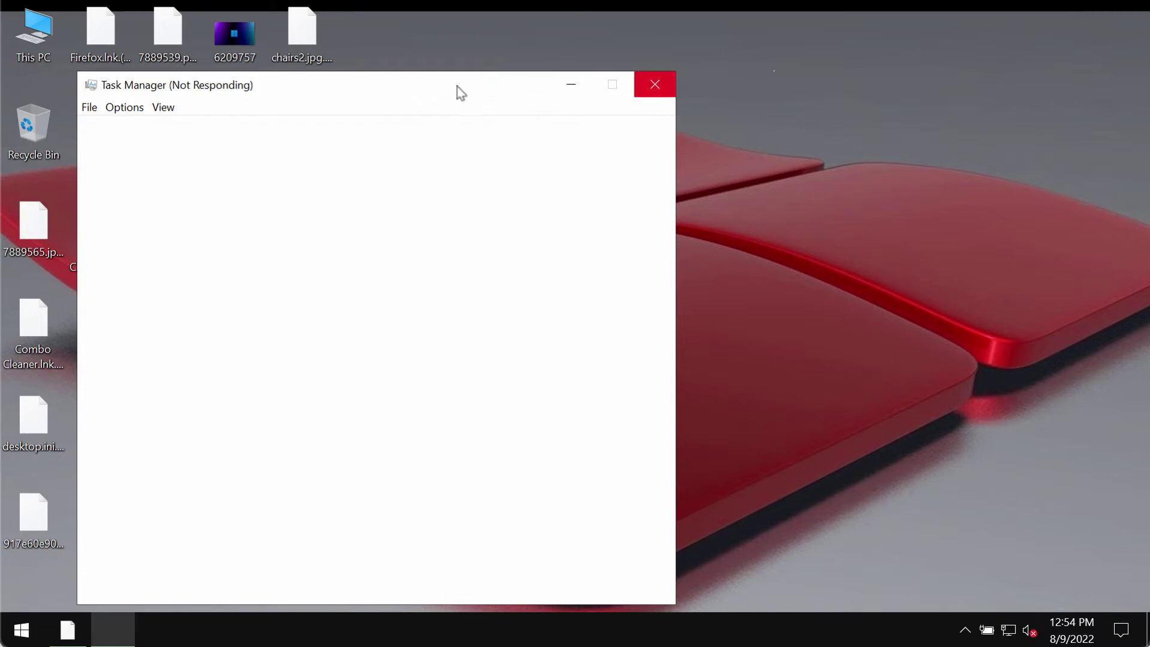
{"action": "left_click_drag", "start_coordinate": [438, 94], "coordinate": [836, 71]}
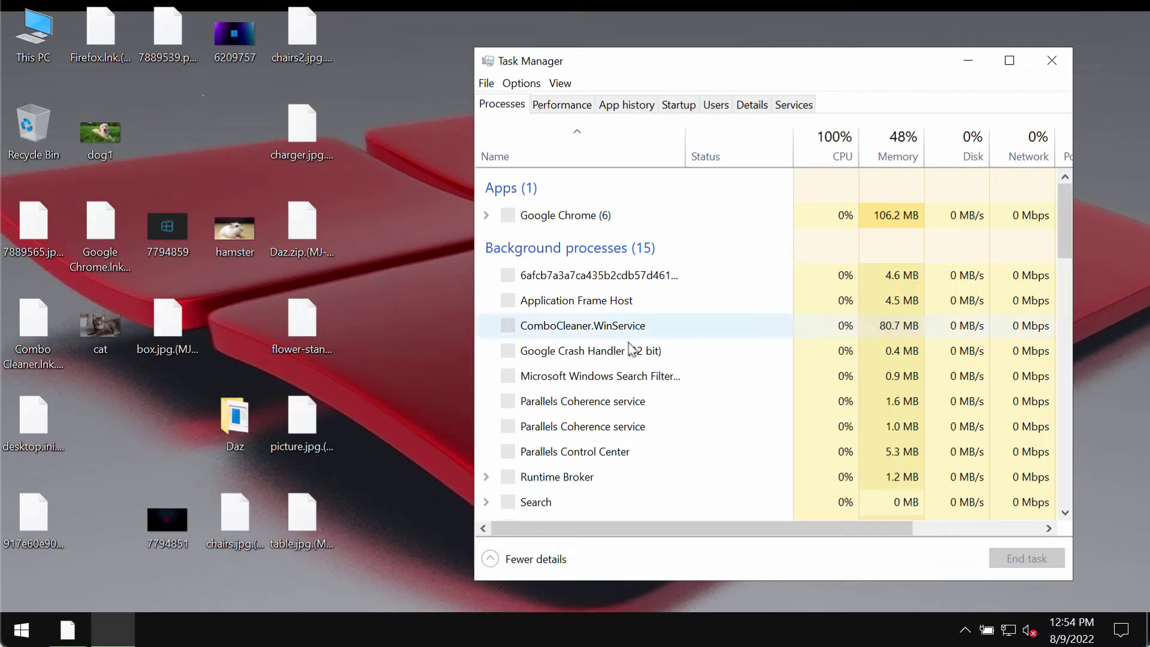
{"action": "left_click", "coordinate": [566, 277]}
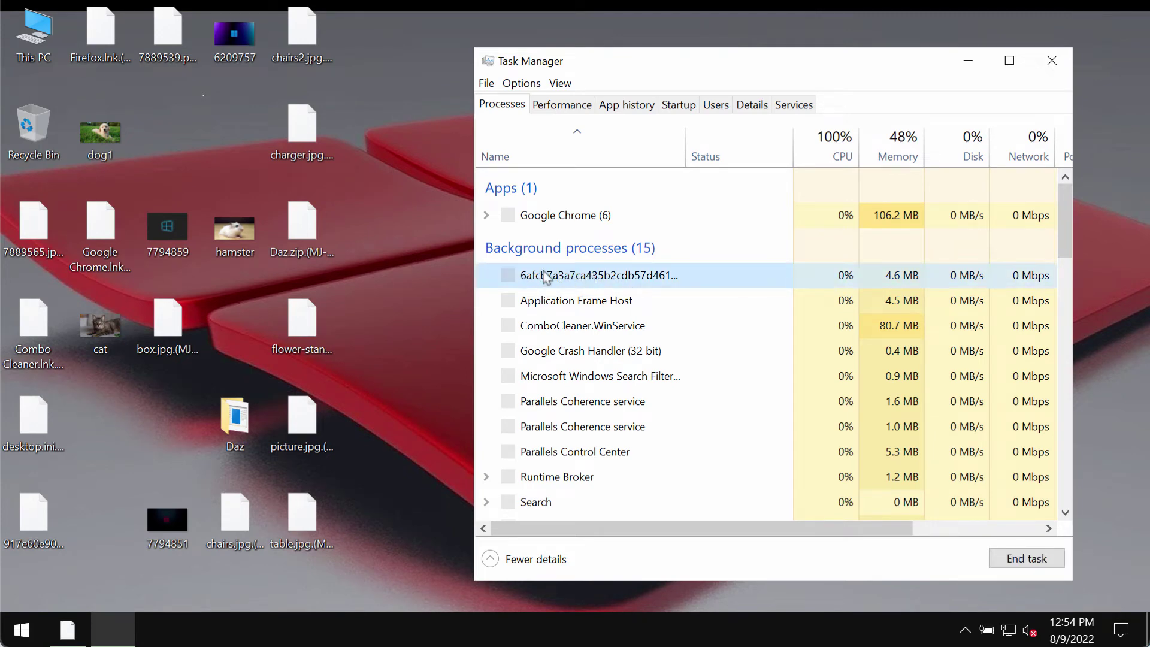
{"action": "right_click", "coordinate": [624, 283]}
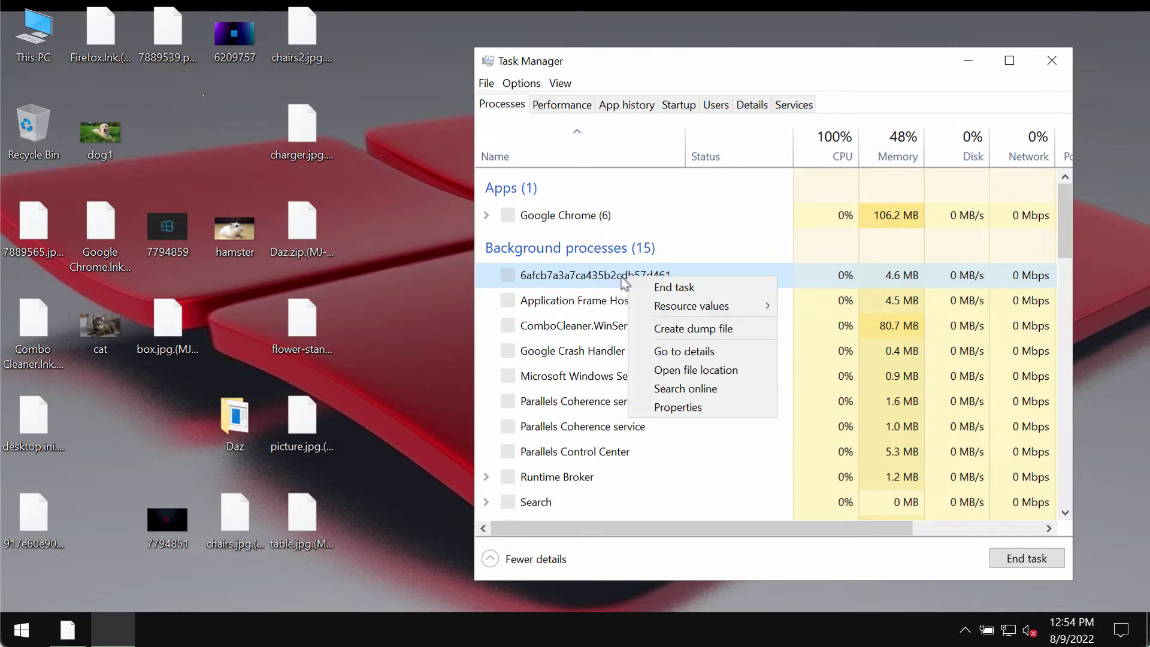
{"action": "left_click", "coordinate": [711, 293]}
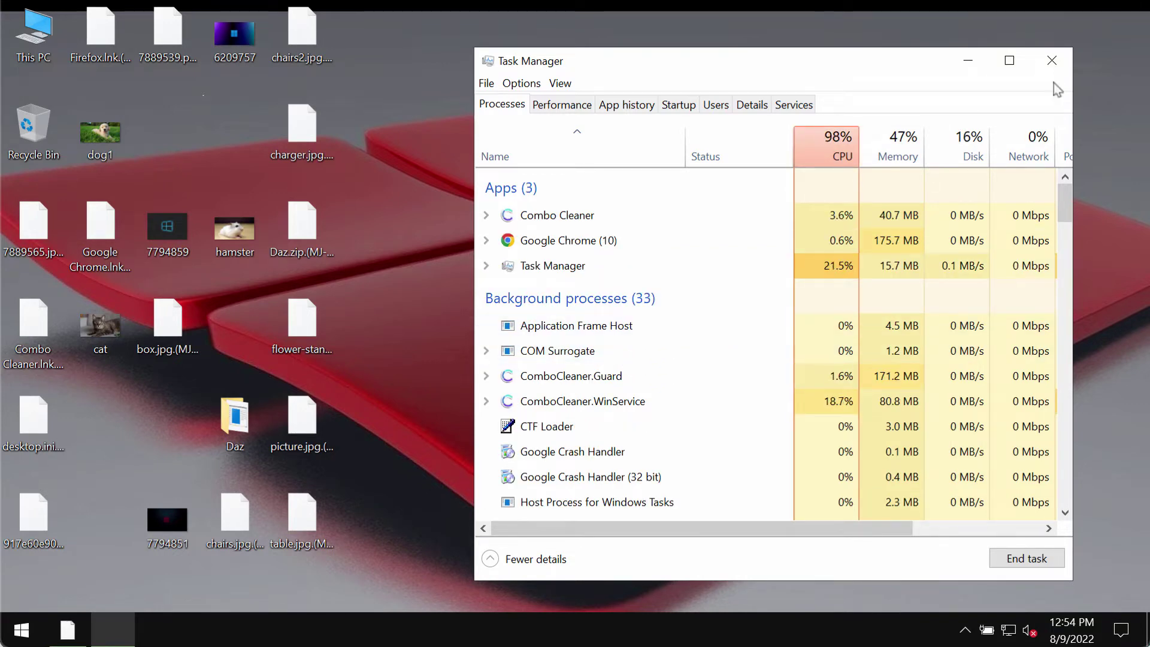
Look through the remaining background processes and close Task Manager
{"action": "scroll", "coordinate": [713, 419], "scroll_direction": "down", "scroll_amount": 5}
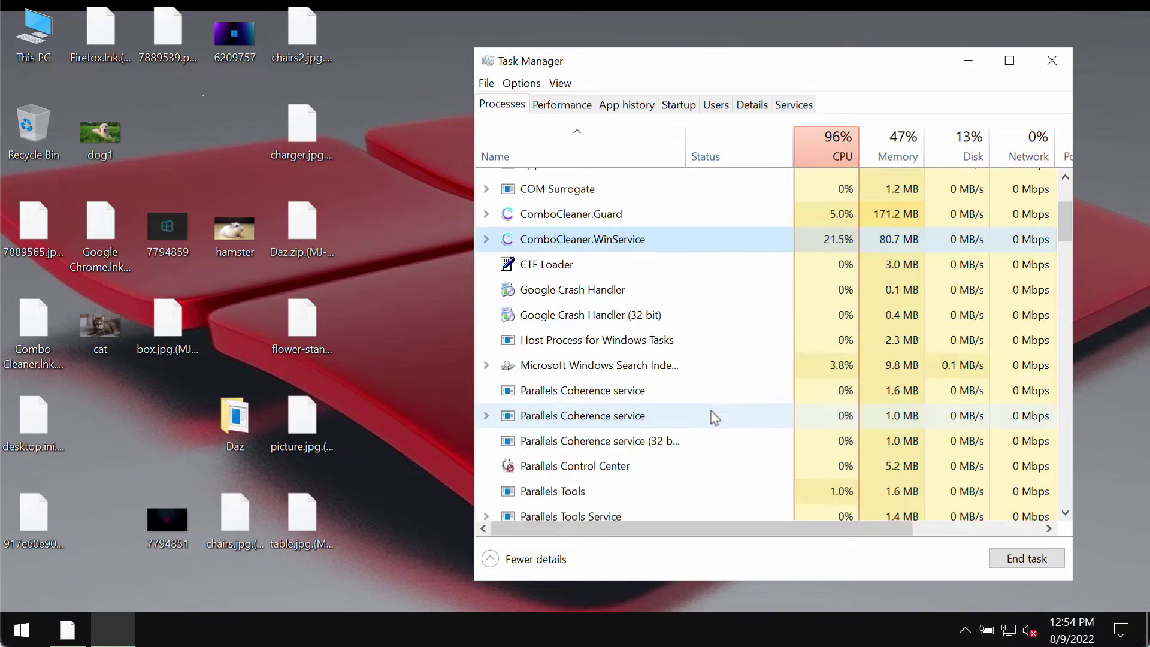
{"action": "scroll", "coordinate": [731, 385], "scroll_direction": "up", "scroll_amount": 5}
{"action": "scroll", "coordinate": [732, 386], "scroll_direction": "right", "scroll_amount": 2}
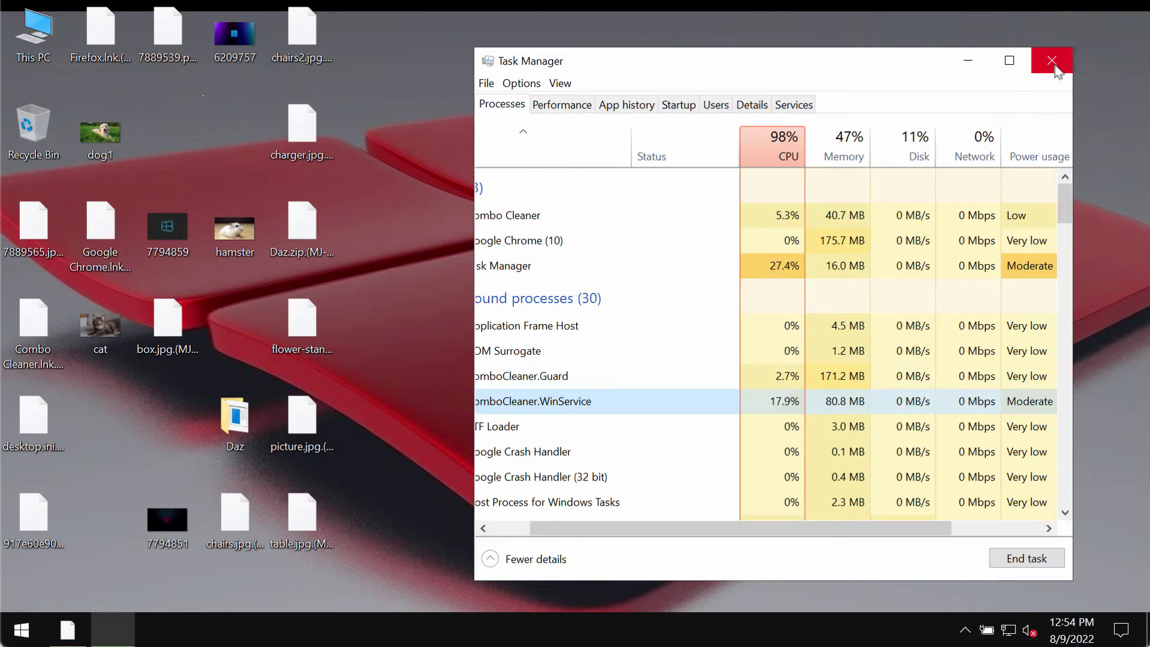
{"action": "left_click", "coordinate": [1052, 60]}
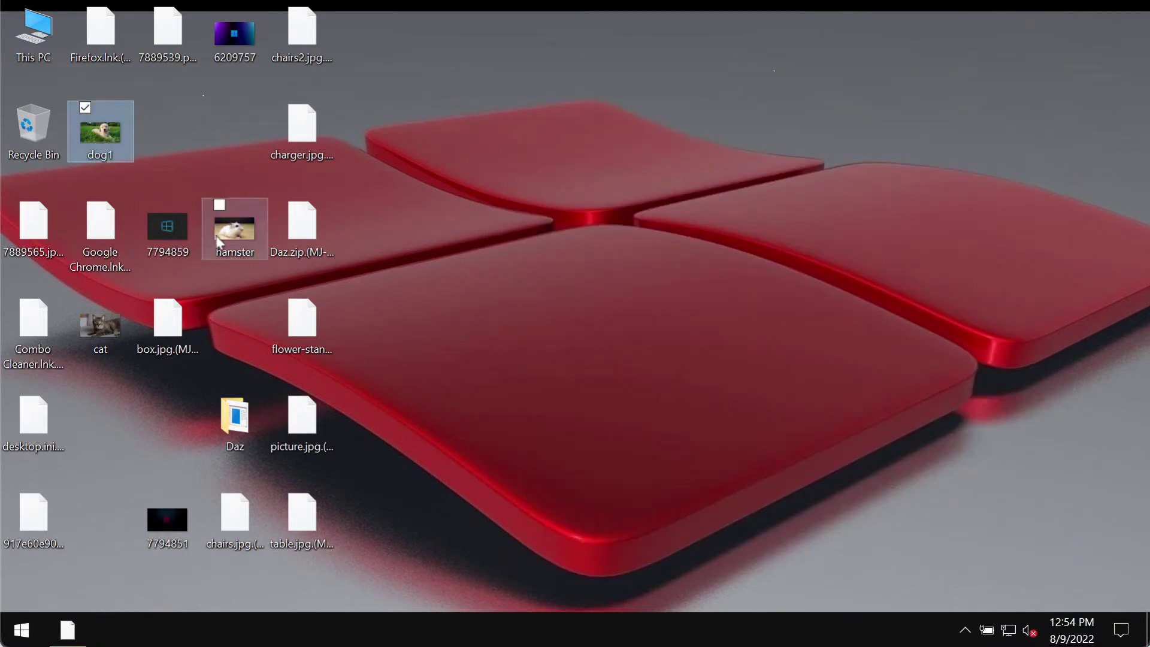
Test whether the hamster picture on the desktop still opens, and close the photo viewer
{"action": "left_click", "coordinate": [238, 234]}
{"action": "double_click", "coordinate": [239, 236]}
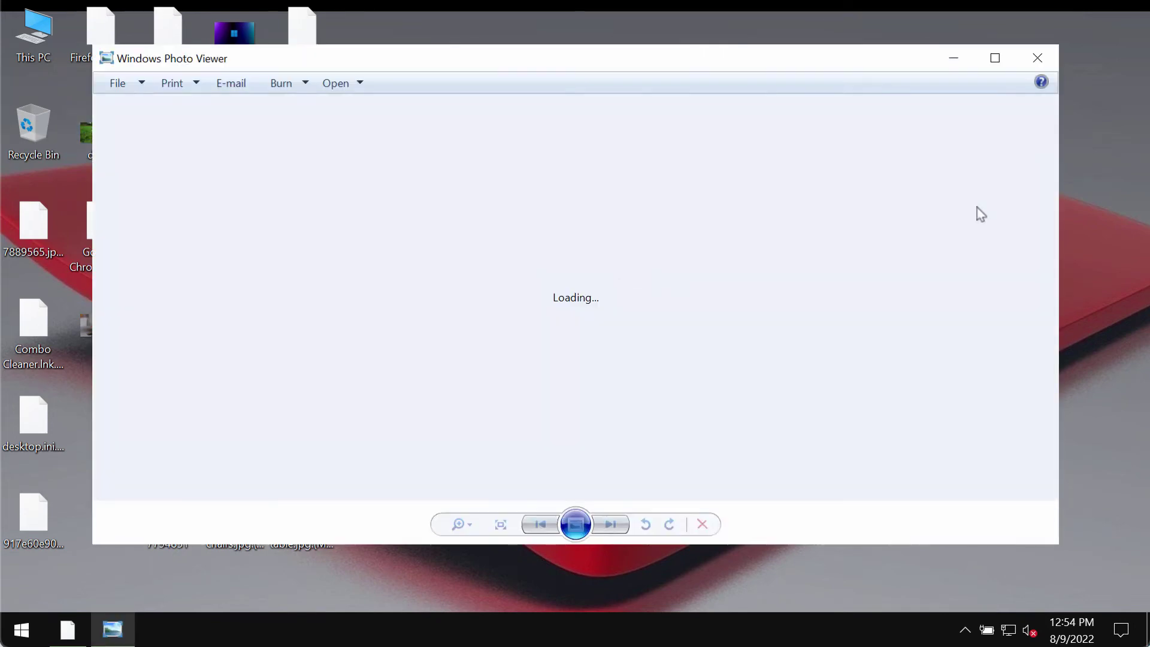
{"action": "left_click", "coordinate": [1038, 58]}
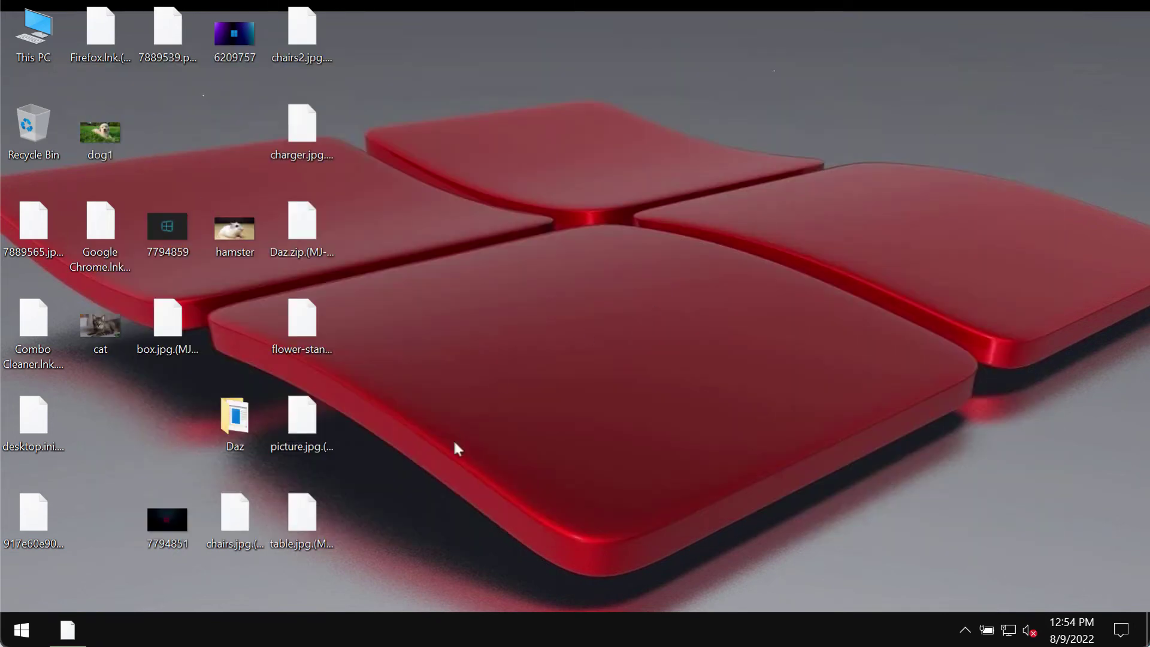
Recheck the list of running processes in Task Manager and close it
{"action": "right_click", "coordinate": [701, 621]}
{"action": "left_click", "coordinate": [746, 536]}
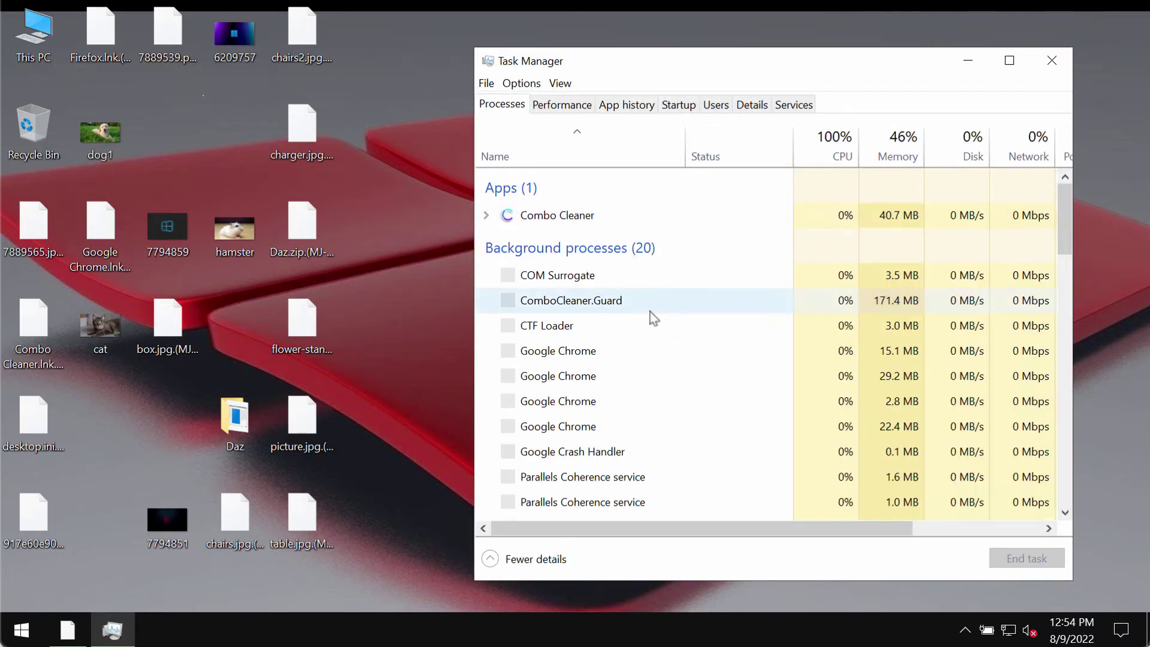
{"action": "left_click", "coordinate": [1054, 66]}
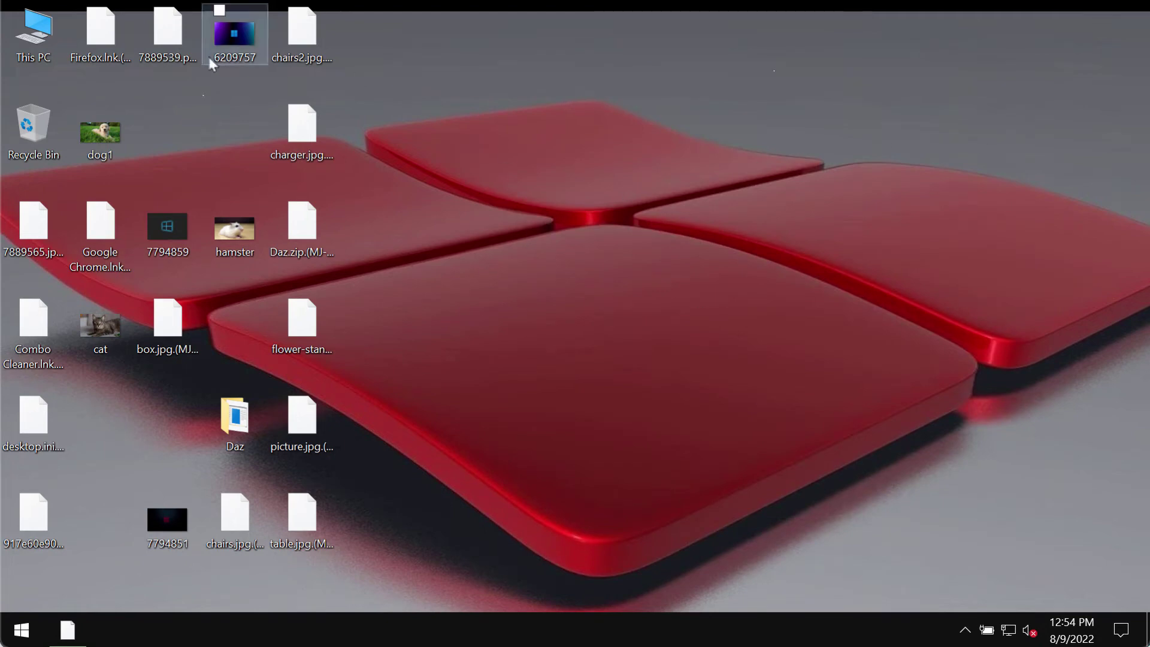
Open the unlock-info text document stored on the Windows 10 (C:) drive
{"action": "left_click", "coordinate": [40, 51]}
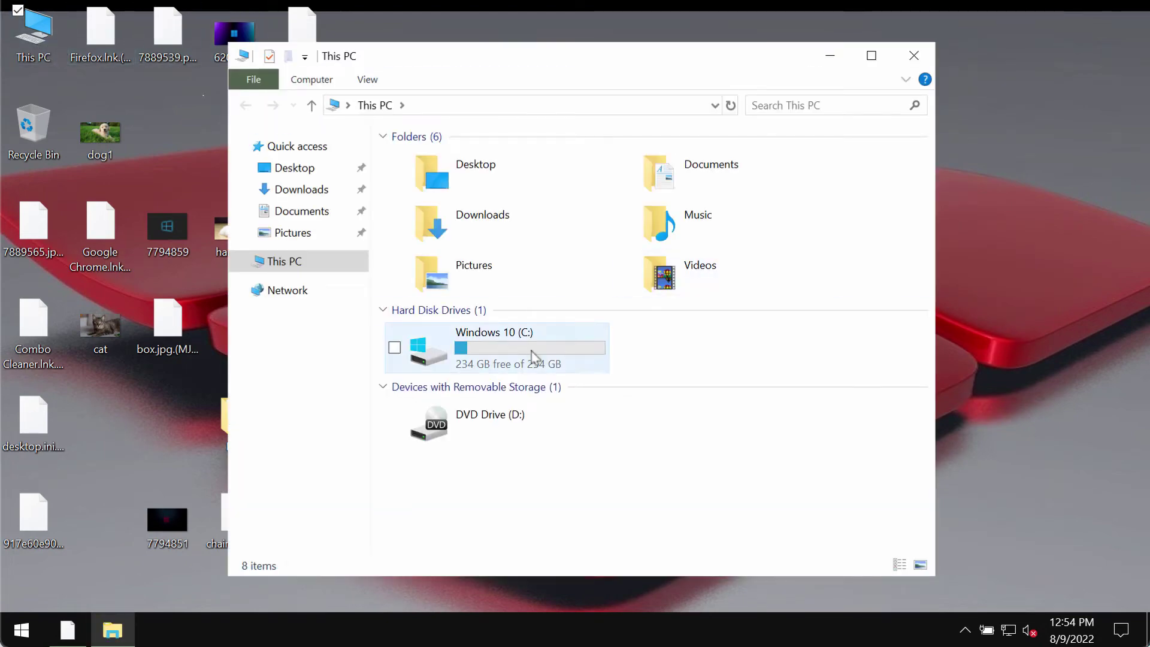
{"action": "double_click", "coordinate": [533, 356]}
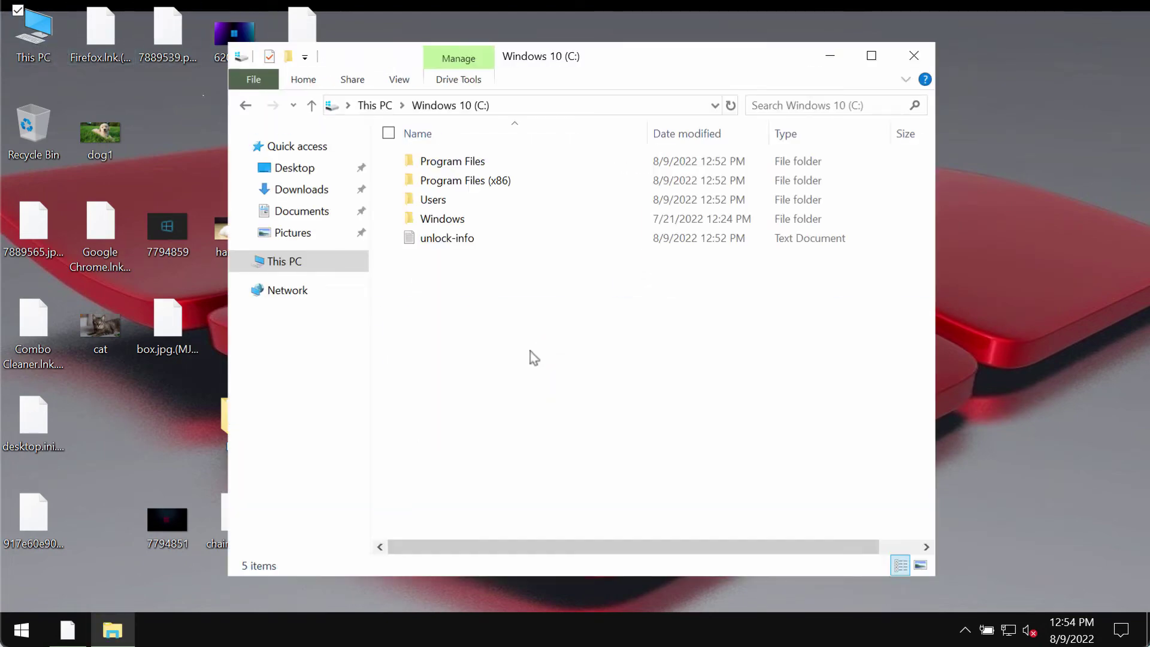
{"action": "double_click", "coordinate": [507, 240]}
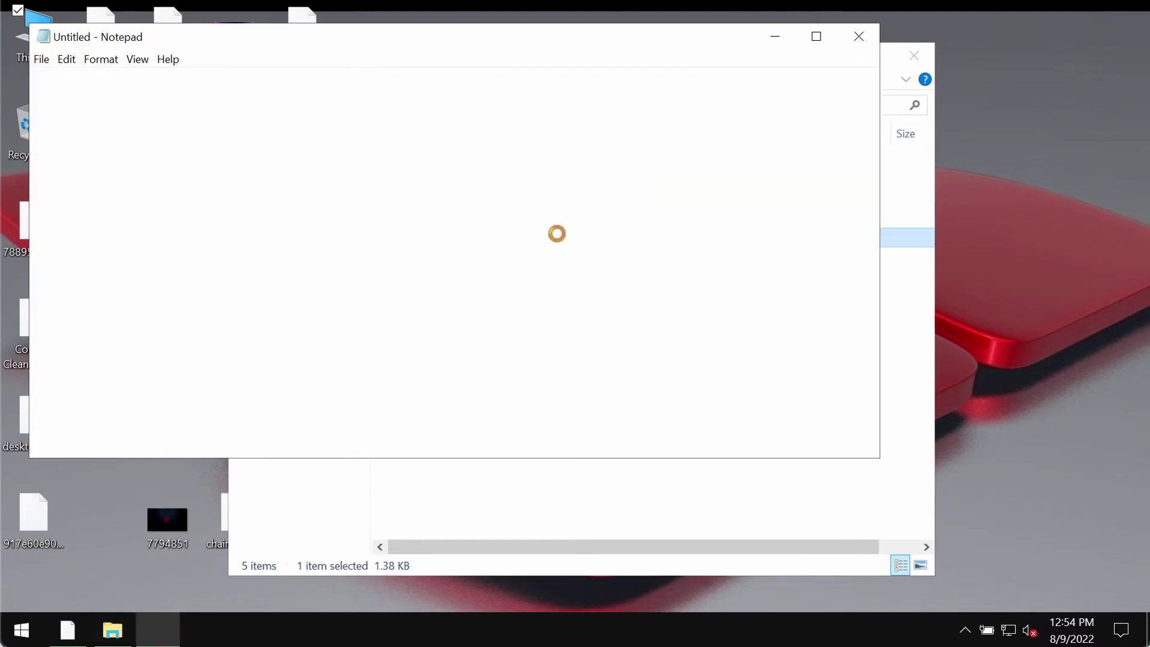
Read through the ransom note from start to end, reposition its window, and minimize it
{"action": "scroll", "coordinate": [873, 327], "scroll_direction": "down", "scroll_amount": 2}
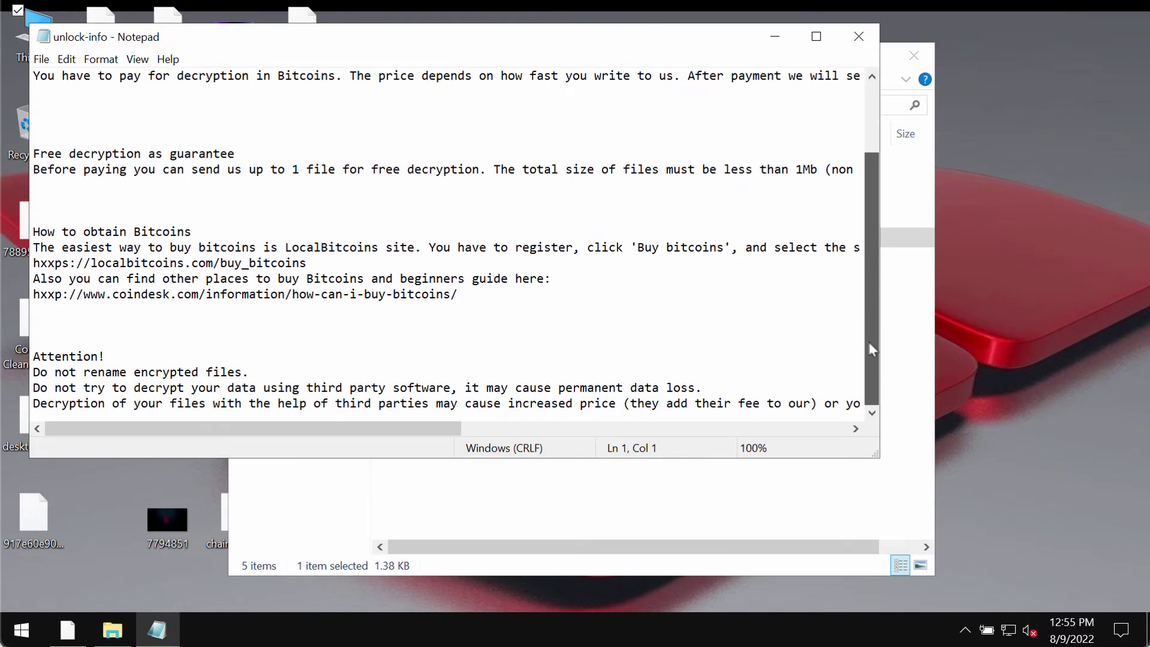
{"action": "left_click_drag", "start_coordinate": [872, 349], "coordinate": [865, 207]}
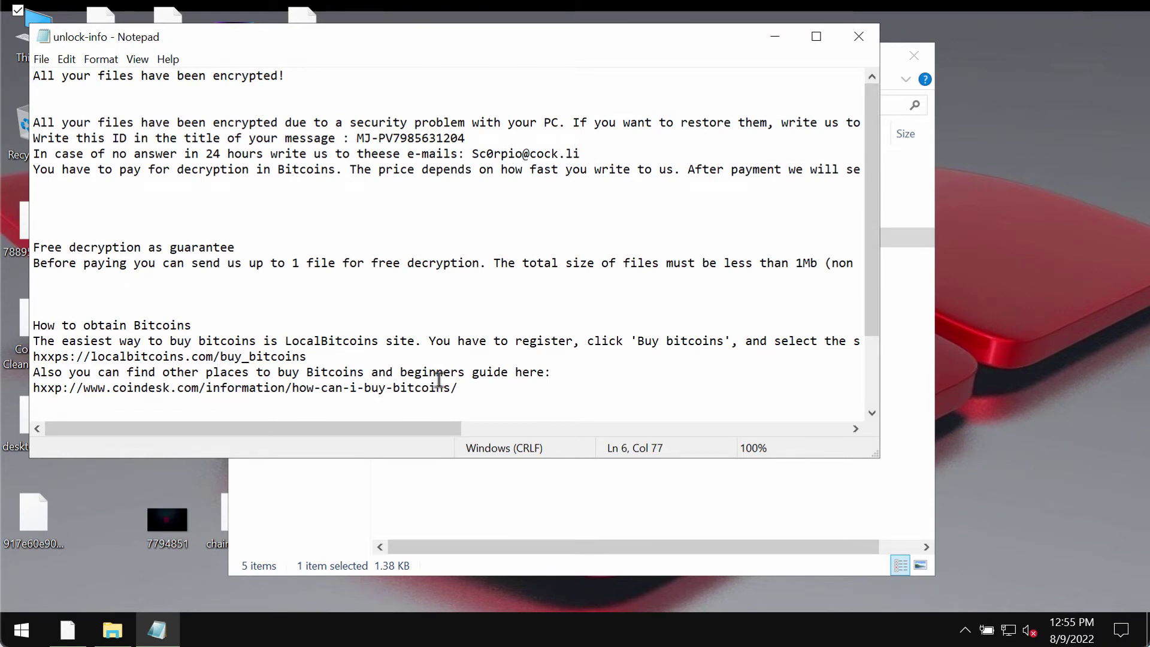
{"action": "mouse_move", "coordinate": [399, 428]}
{"action": "left_mouse_down"}
{"action": "mouse_move", "coordinate": [479, 429]}
{"action": "mouse_move", "coordinate": [398, 428]}
{"action": "left_mouse_up"}
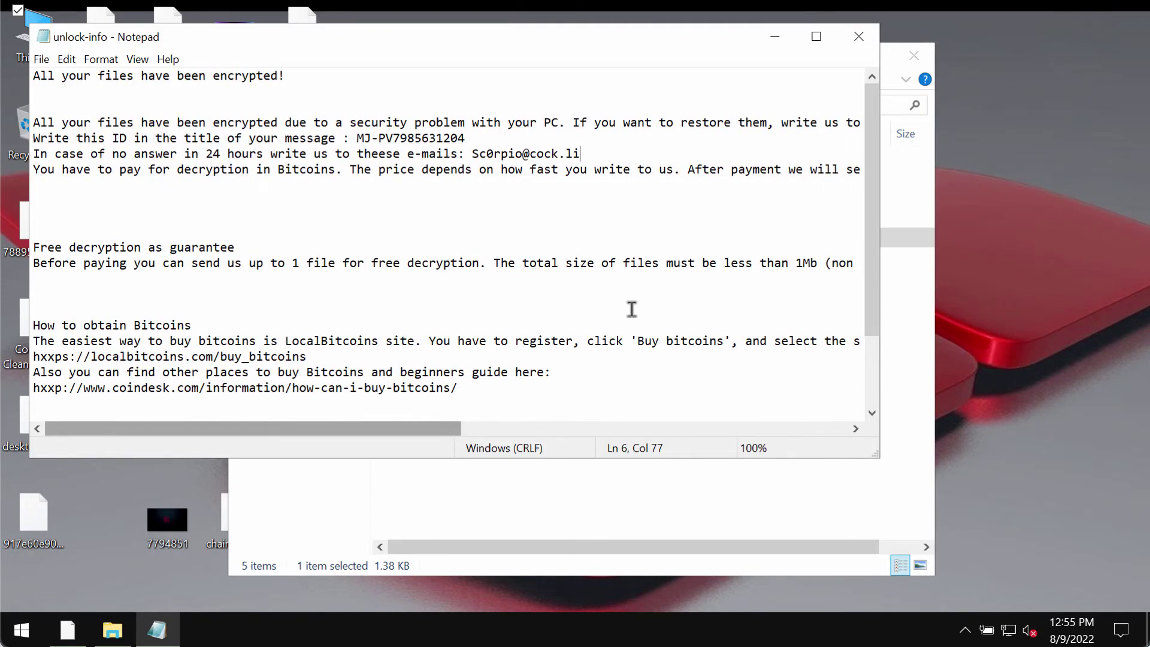
{"action": "scroll", "coordinate": [698, 302], "scroll_direction": "down", "scroll_amount": 2}
{"action": "scroll", "coordinate": [683, 302], "scroll_direction": "up", "scroll_amount": 2}
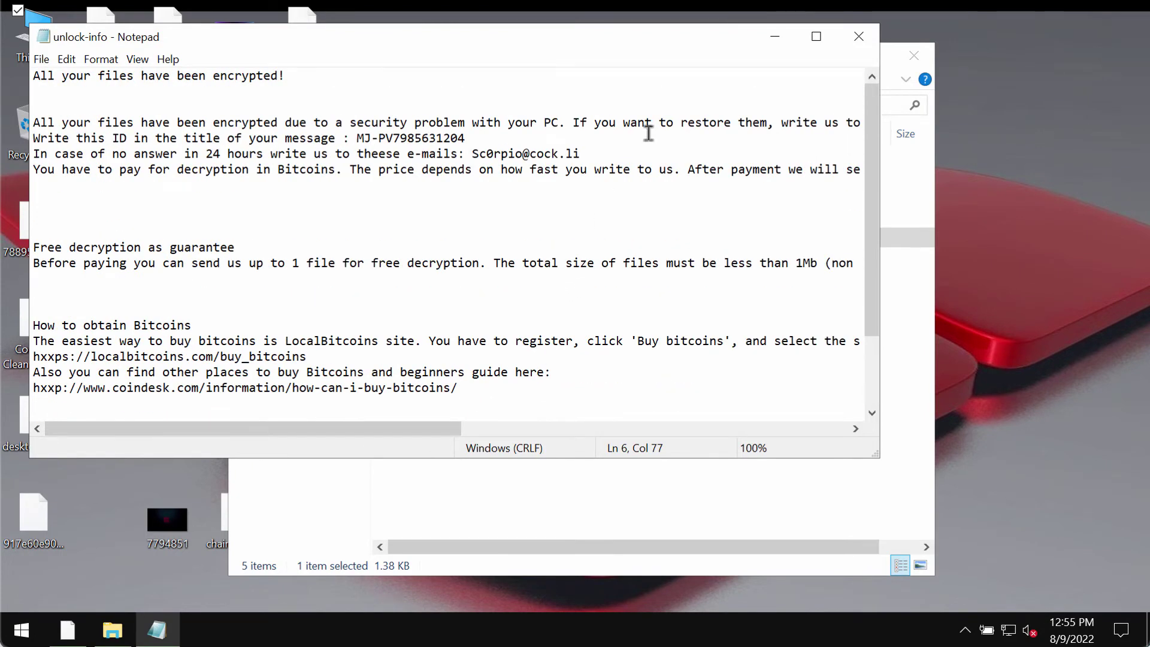
{"action": "left_click", "coordinate": [491, 181]}
{"action": "left_click_drag", "start_coordinate": [556, 45], "coordinate": [719, 133]}
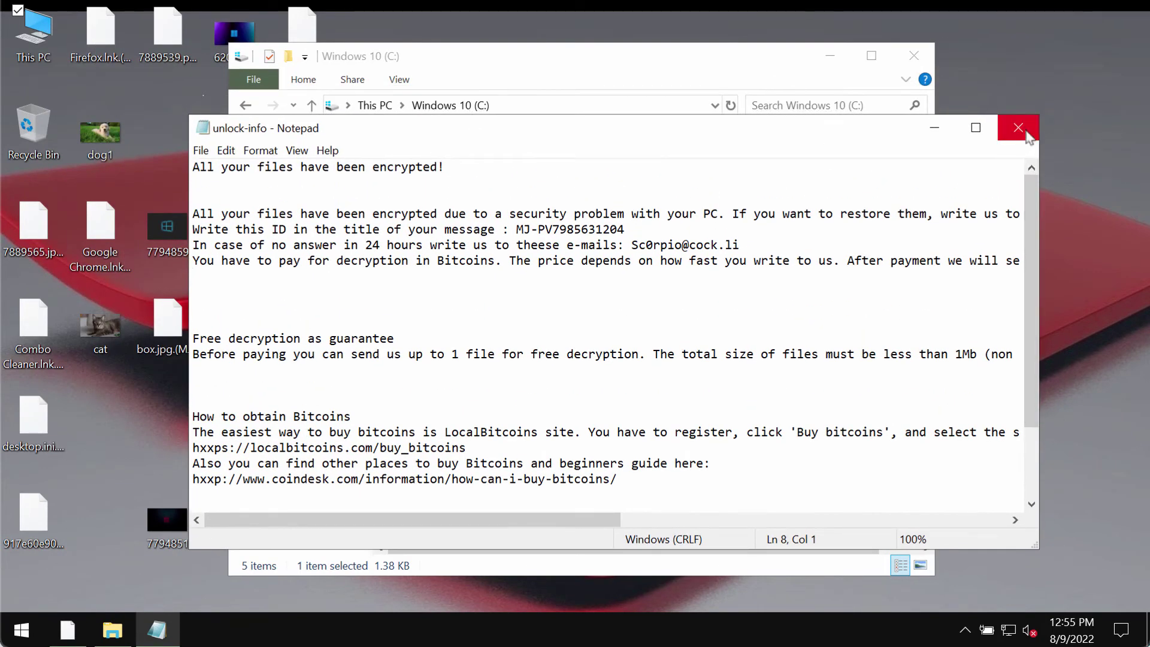
{"action": "left_click", "coordinate": [934, 127]}
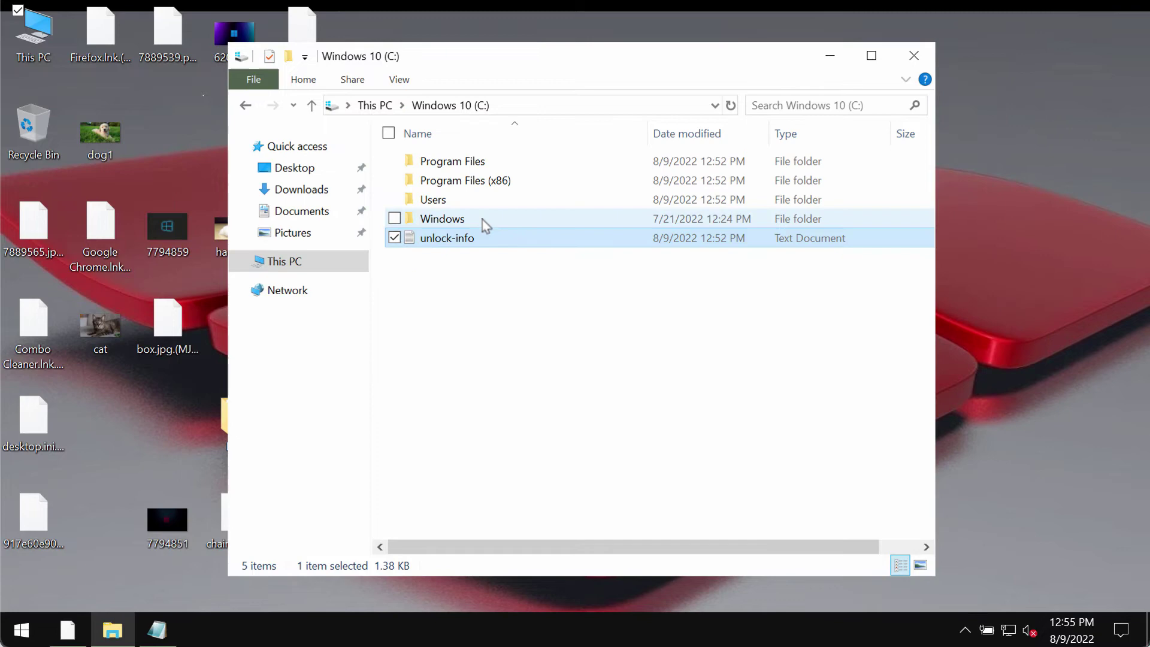
Launch iexplore from the Internet Explorer folder in Program Files (x86) on the C: drive
{"action": "double_click", "coordinate": [519, 181]}
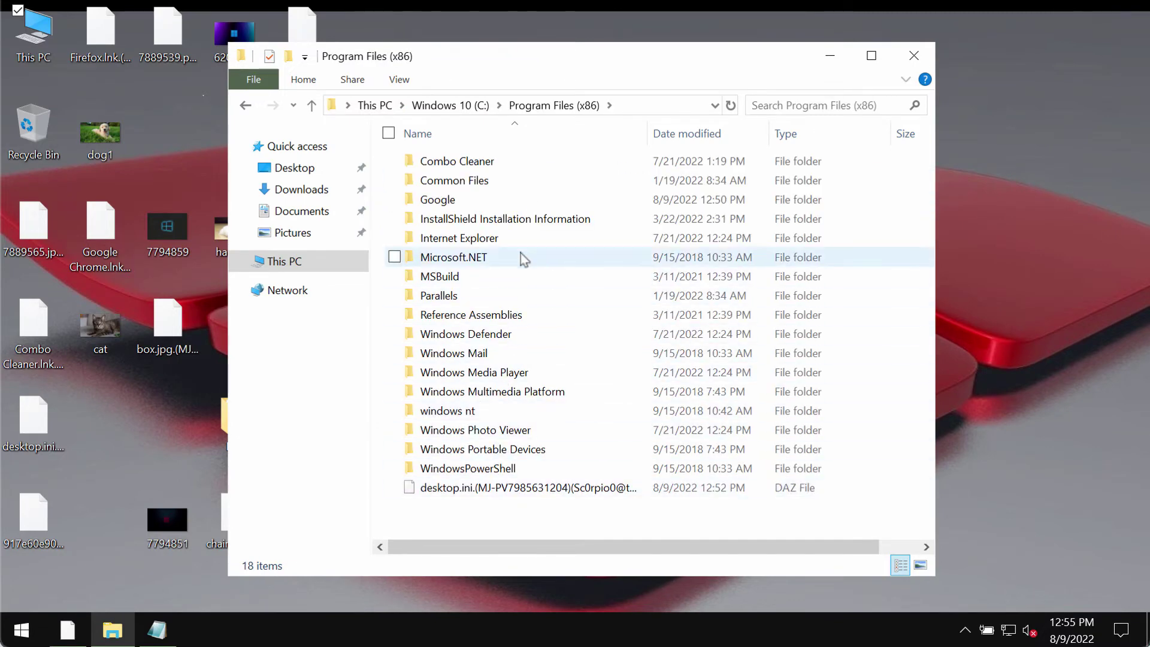
{"action": "double_click", "coordinate": [523, 238]}
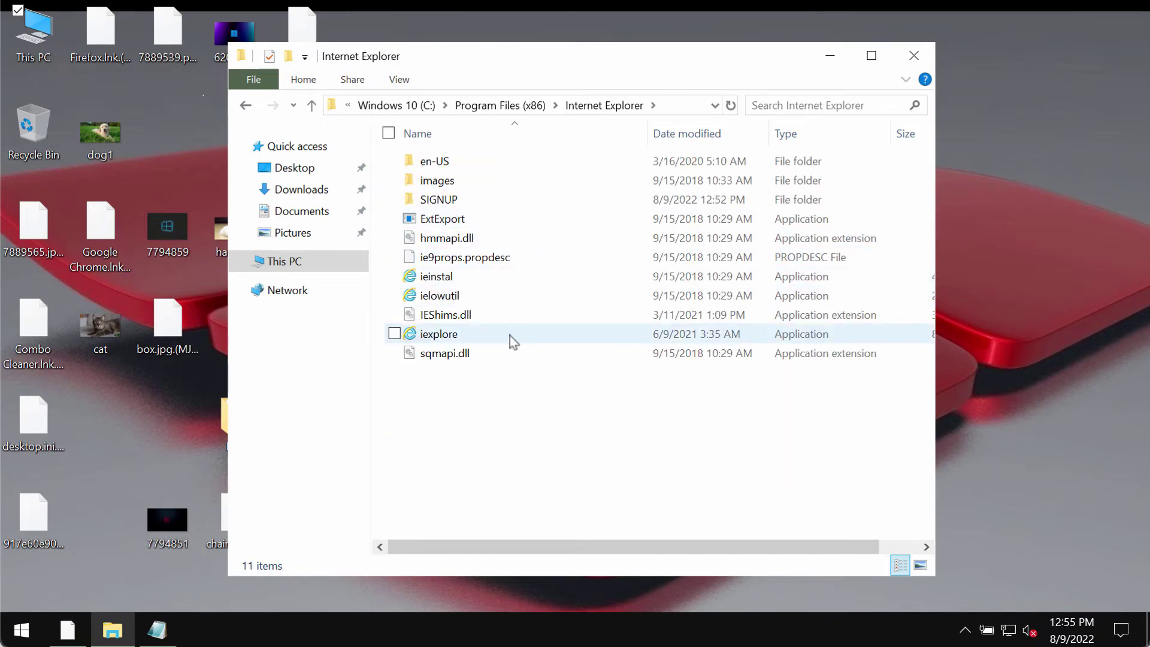
{"action": "double_click", "coordinate": [514, 340]}
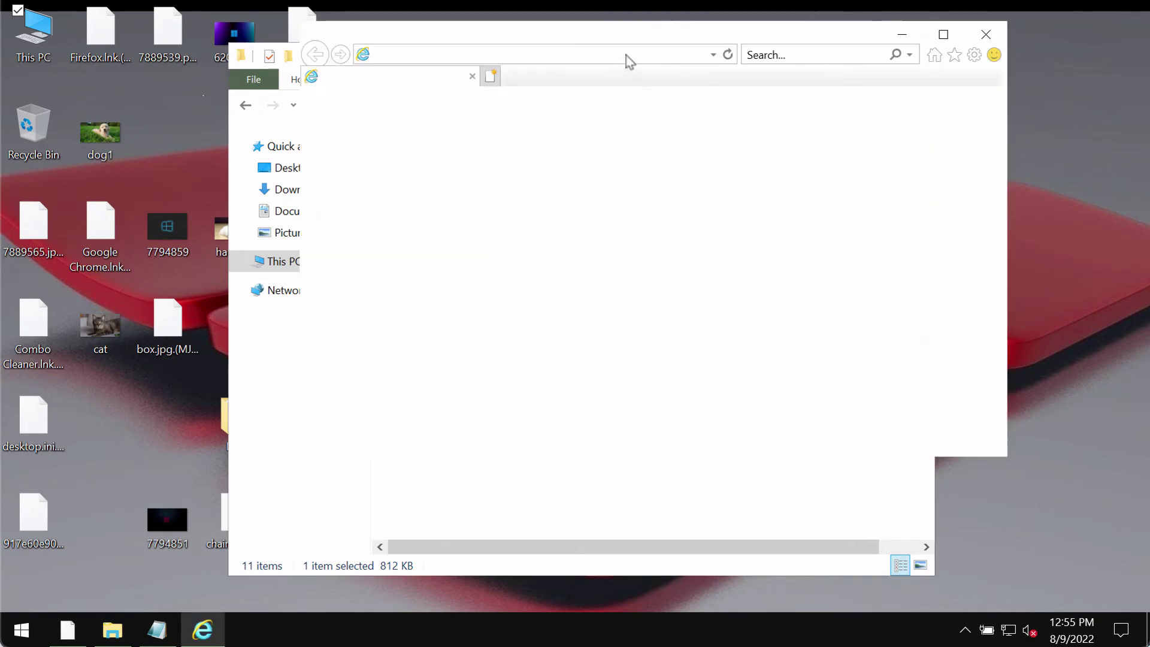
Go to combocleaner.com in the browser
{"action": "type", "text": "o"}
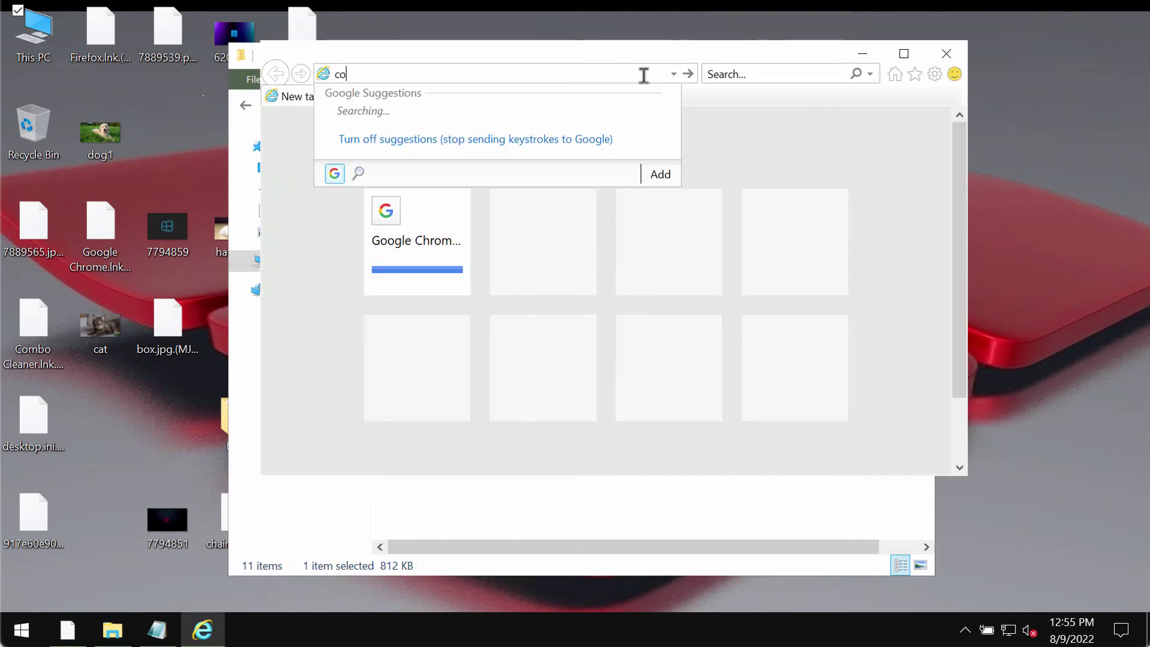
{"action": "type", "text": "mbocleaner.com"}
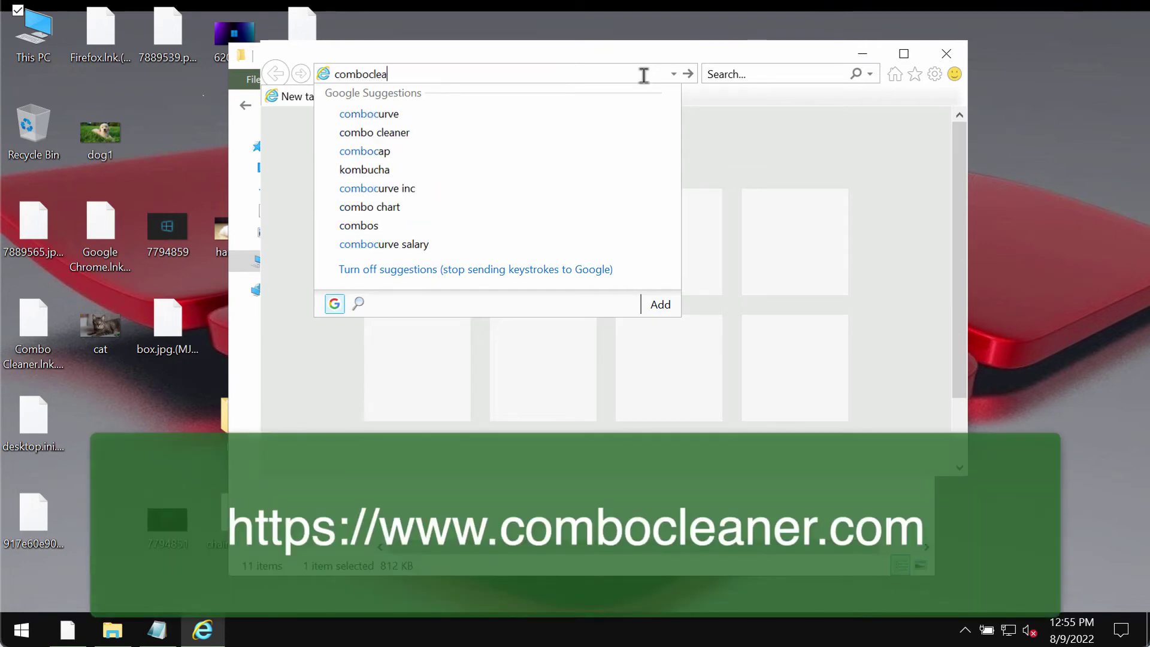
{"action": "key", "text": "Return"}
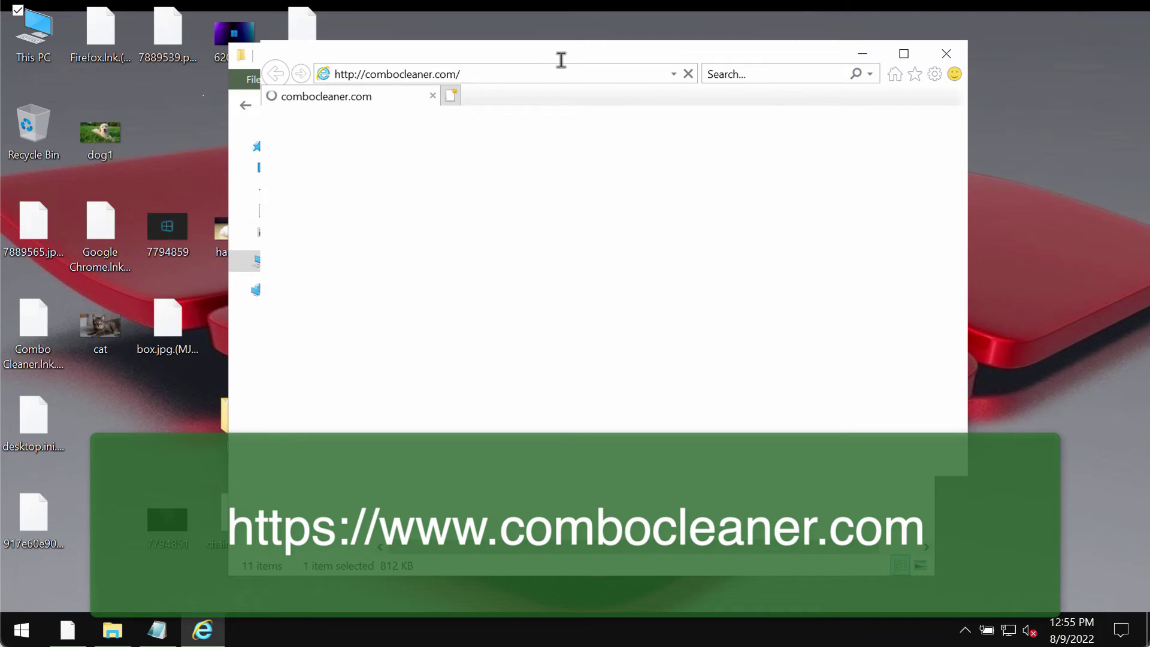
{"action": "left_click", "coordinate": [495, 75]}
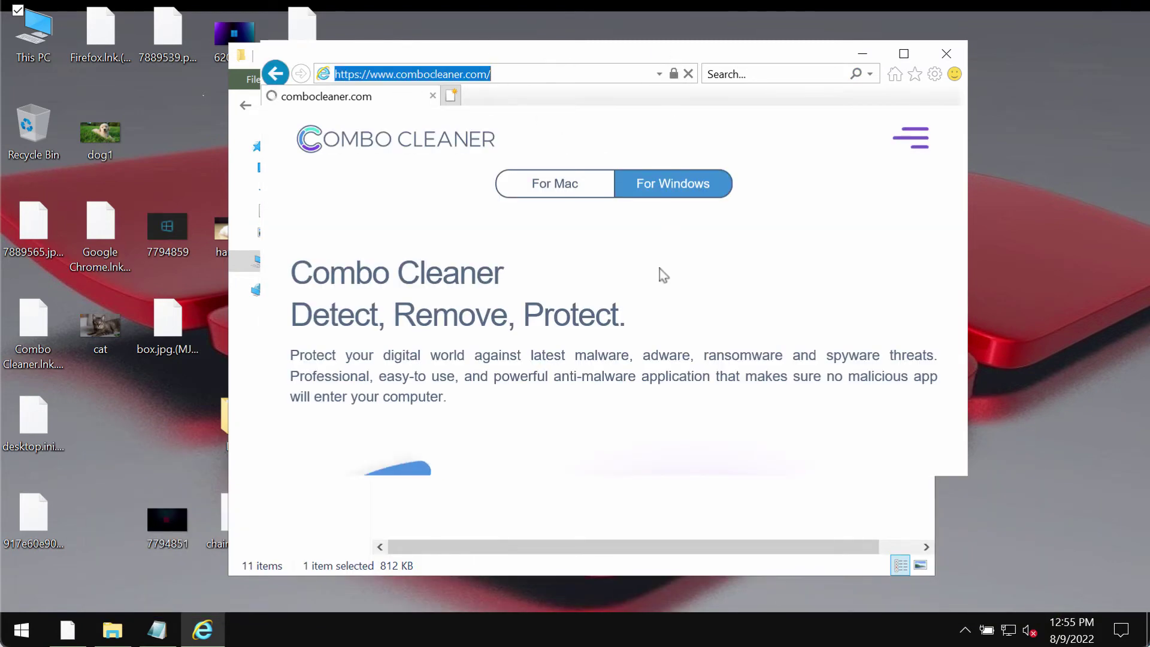
Look over the Combo Cleaner home page as far as its download option, and close the browser and File Explorer
{"action": "scroll", "coordinate": [648, 283], "scroll_direction": "down", "scroll_amount": 5}
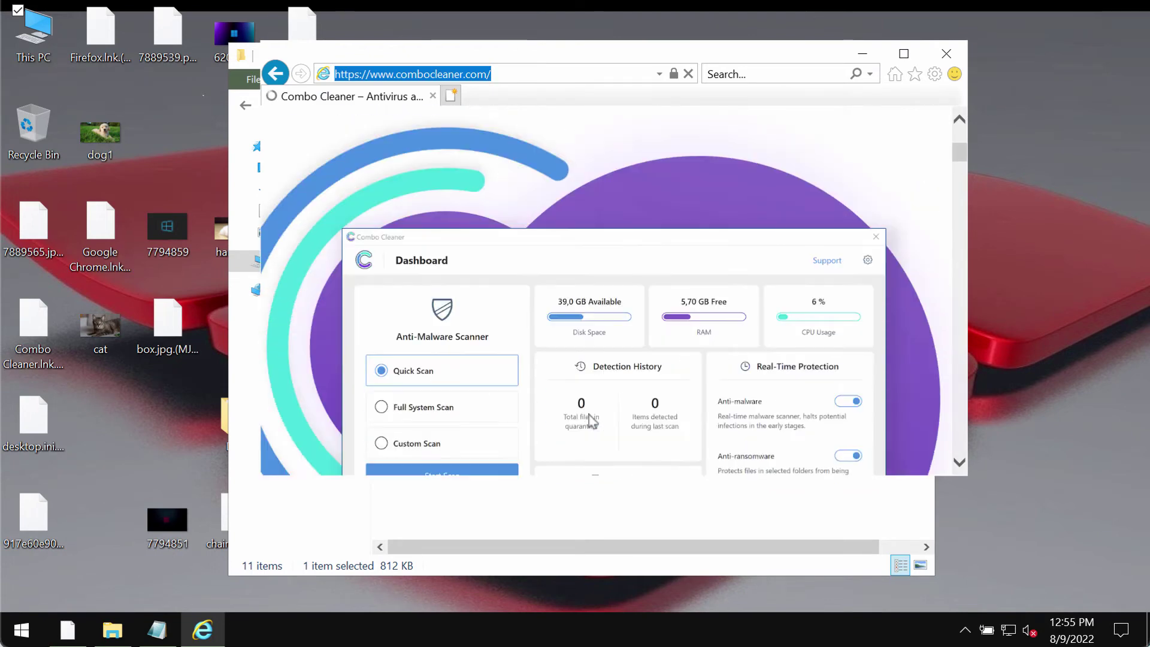
{"action": "scroll", "coordinate": [539, 423], "scroll_direction": "down", "scroll_amount": 5}
{"action": "scroll", "coordinate": [527, 424], "scroll_direction": "down", "scroll_amount": 2}
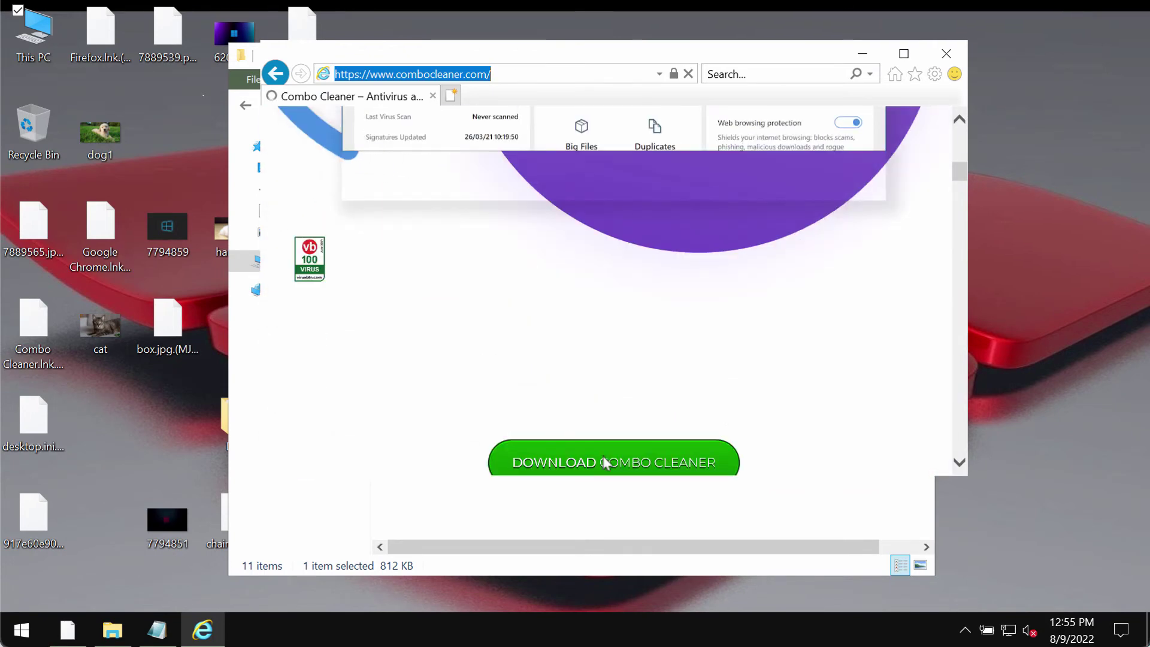
{"action": "left_click", "coordinate": [947, 54]}
{"action": "left_click", "coordinate": [914, 55]}
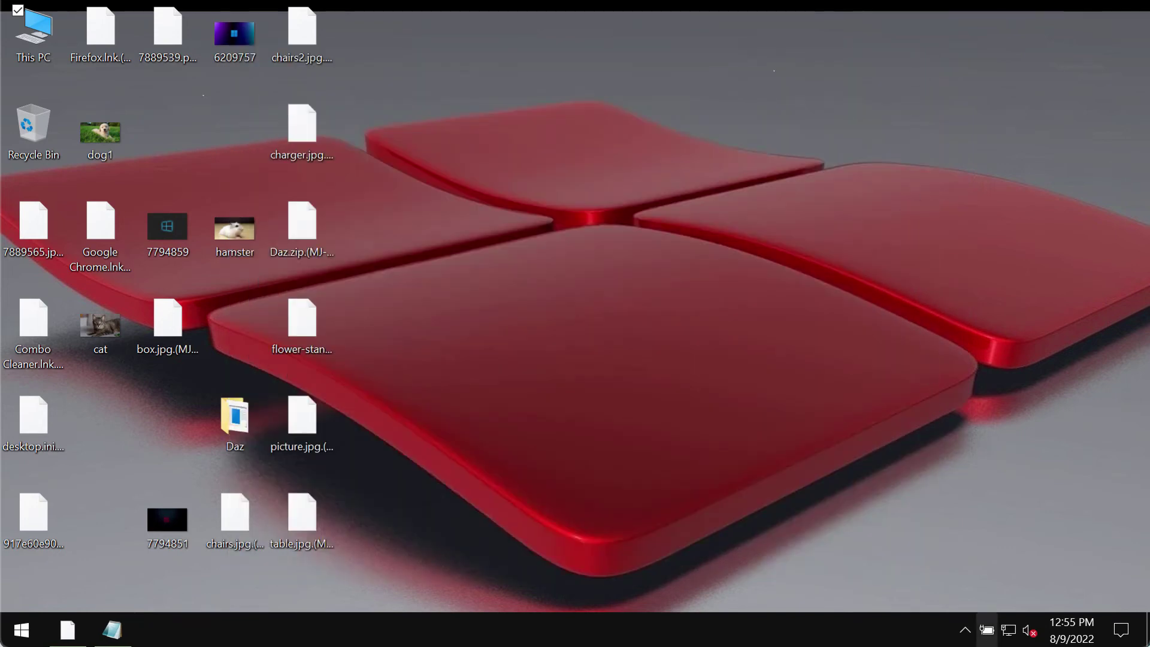
Switch to Combo Cleaner and start a Quick Scan of the computer
{"action": "left_click", "coordinate": [947, 595]}
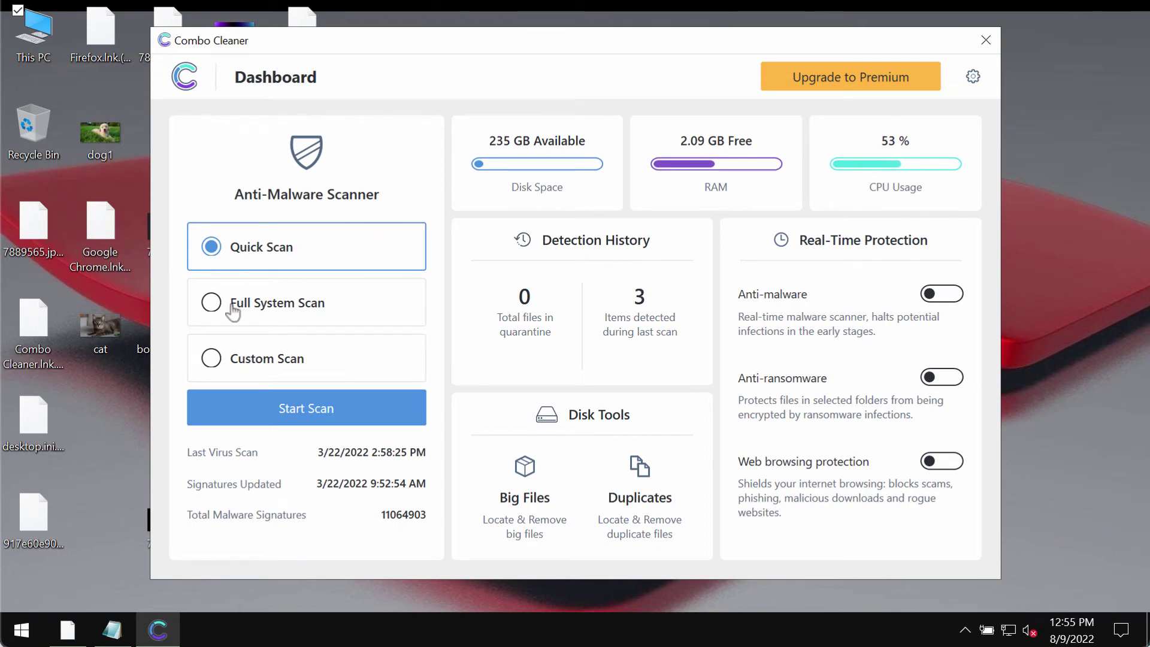
{"action": "left_click", "coordinate": [342, 426]}
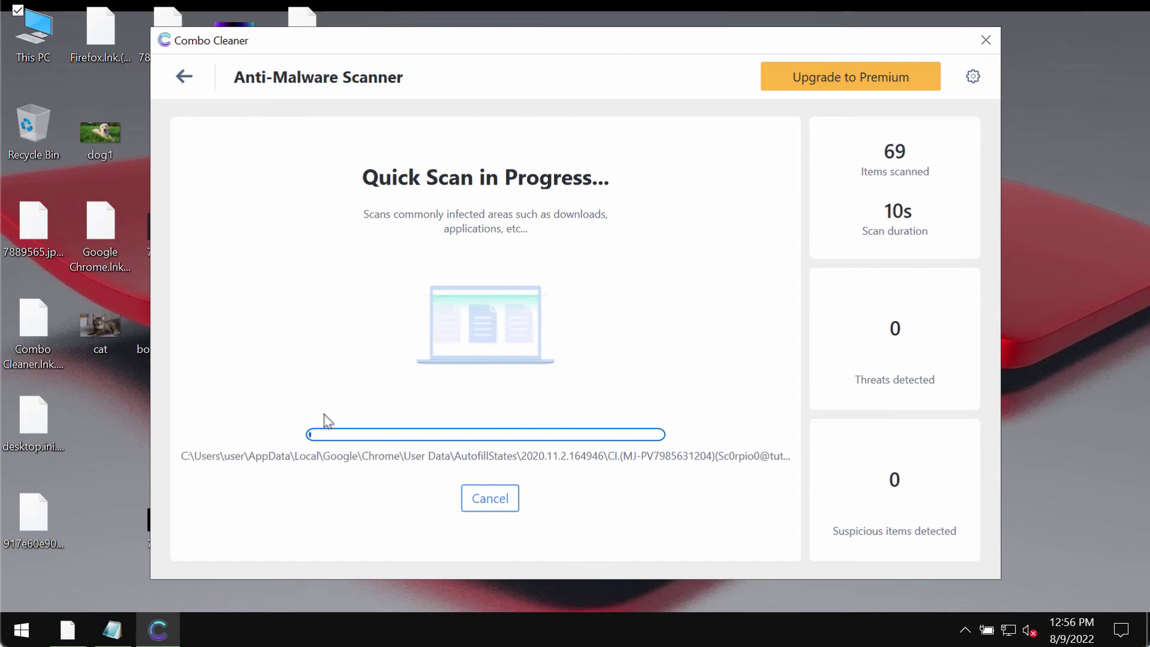
{"action": "left_click_drag", "start_coordinate": [657, 52], "coordinate": [628, 55]}
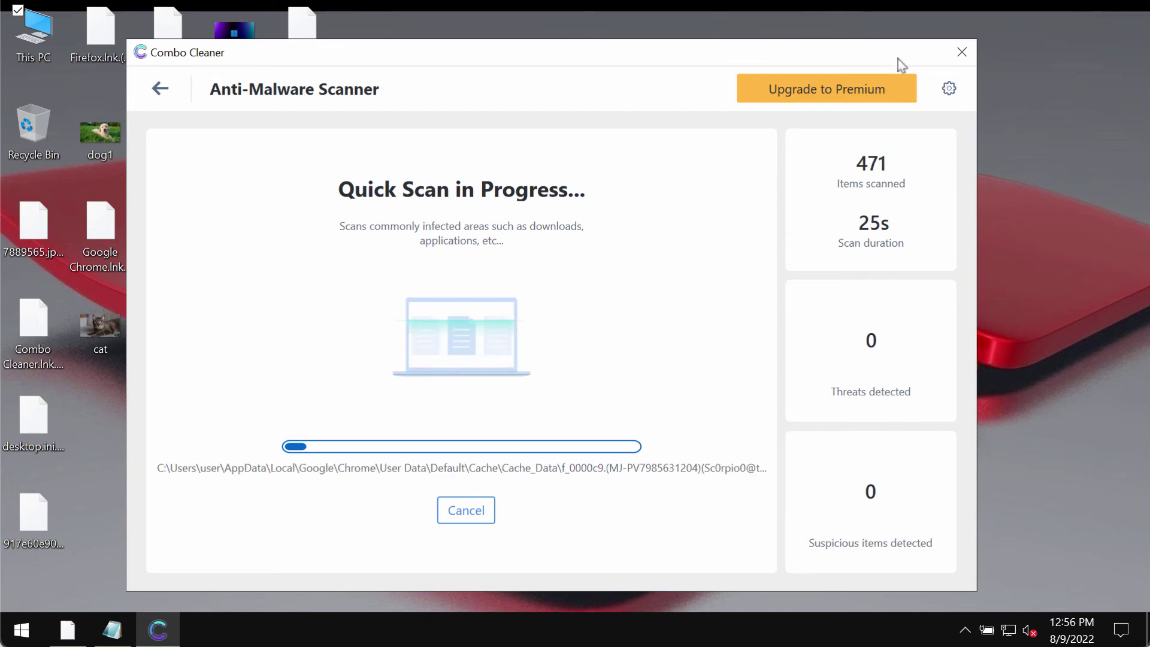
Review the Anti-Ransomware settings for protected folders and trusted programs, and return to the scan progress
{"action": "left_click", "coordinate": [949, 91]}
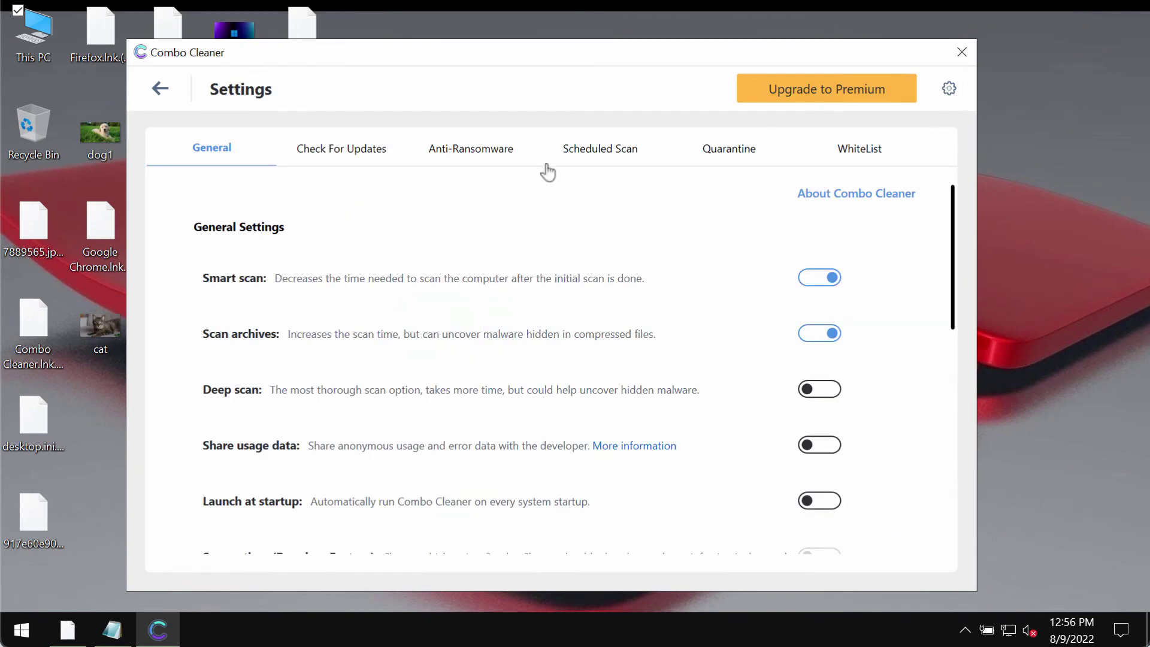
{"action": "left_click", "coordinate": [497, 158]}
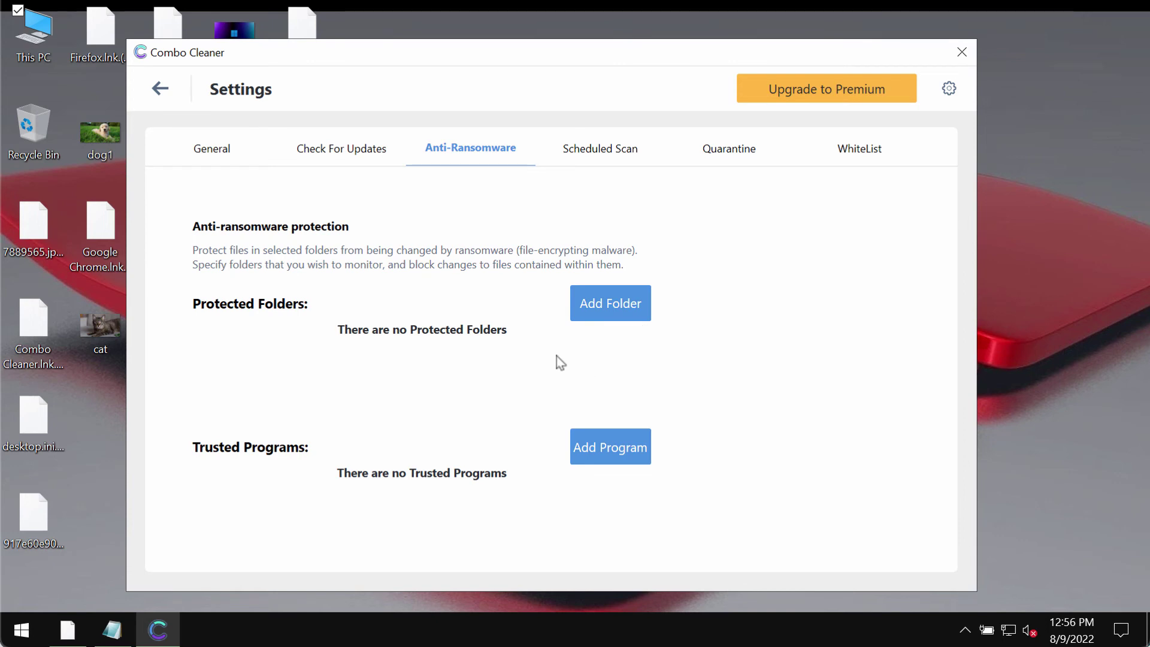
{"action": "left_click", "coordinate": [160, 93]}
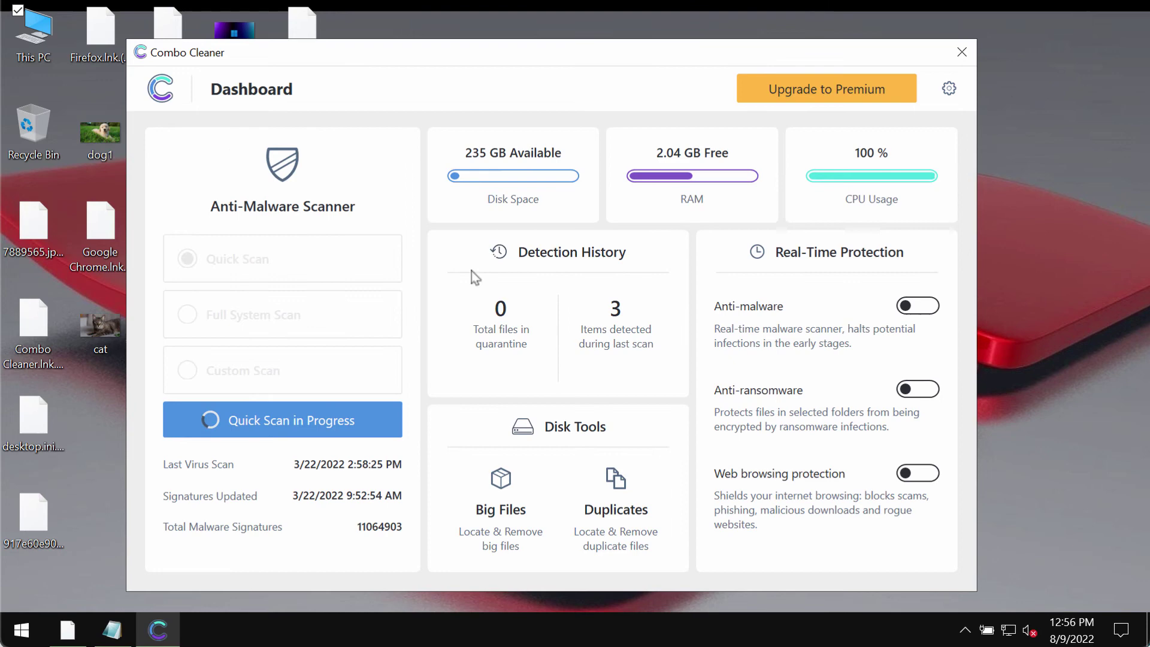
{"action": "left_click", "coordinate": [346, 420]}
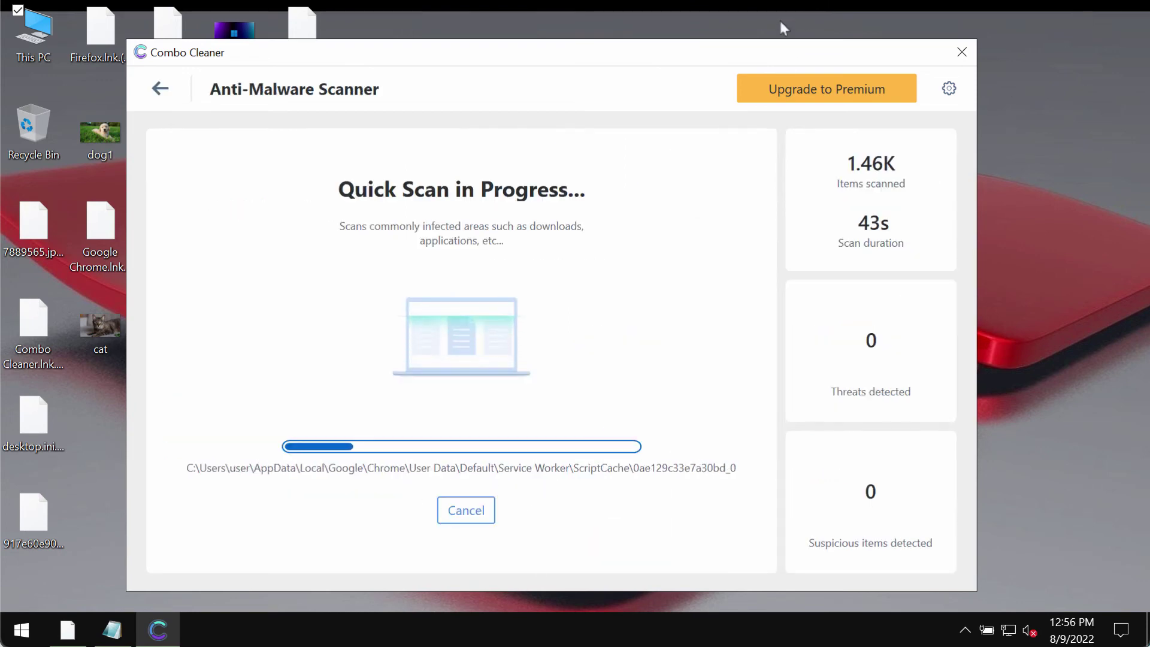
Look at the features offered in the Premium upgrade, and return to the running Quick Scan
{"action": "left_click", "coordinate": [949, 90]}
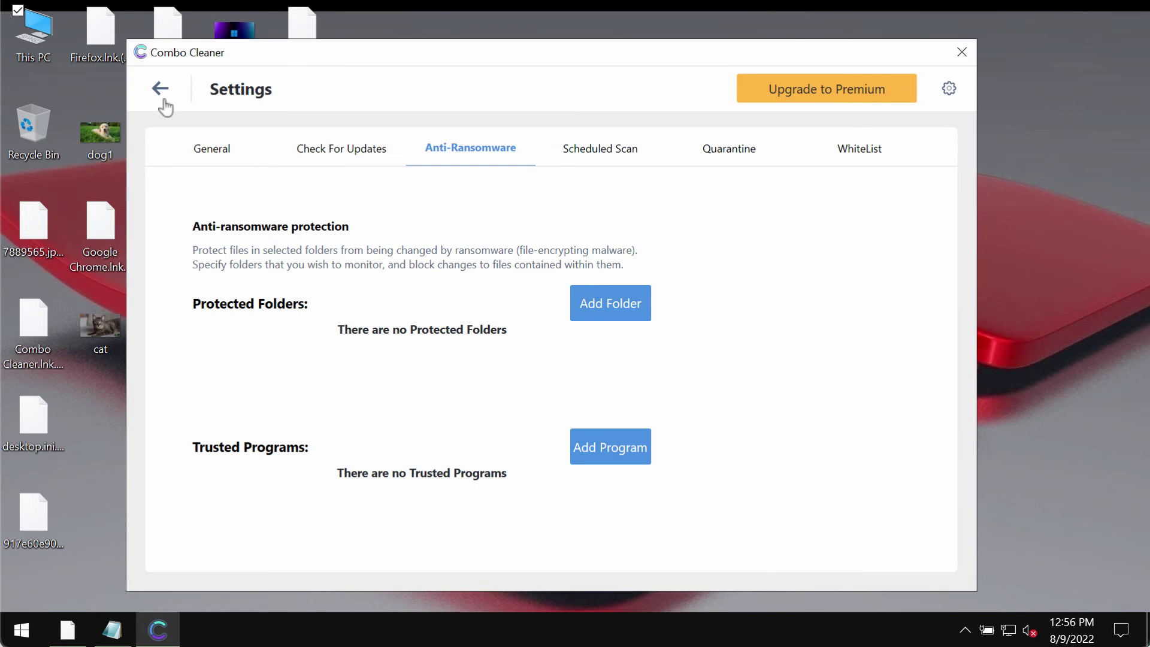
{"action": "left_click", "coordinate": [845, 93]}
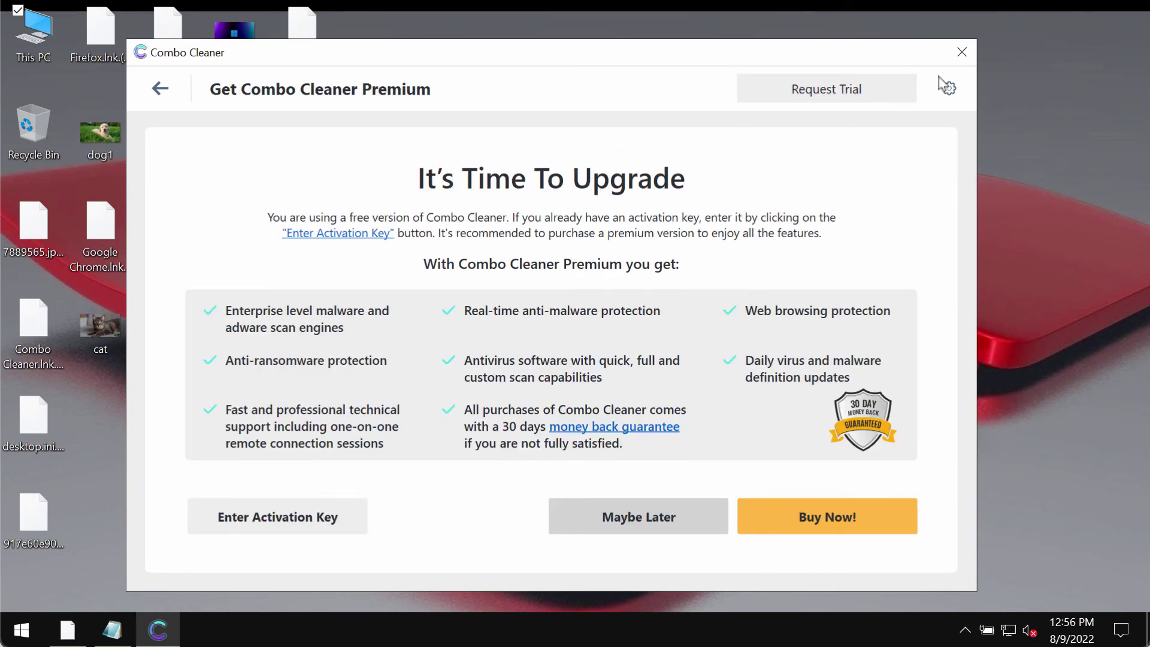
{"action": "left_click", "coordinate": [160, 90]}
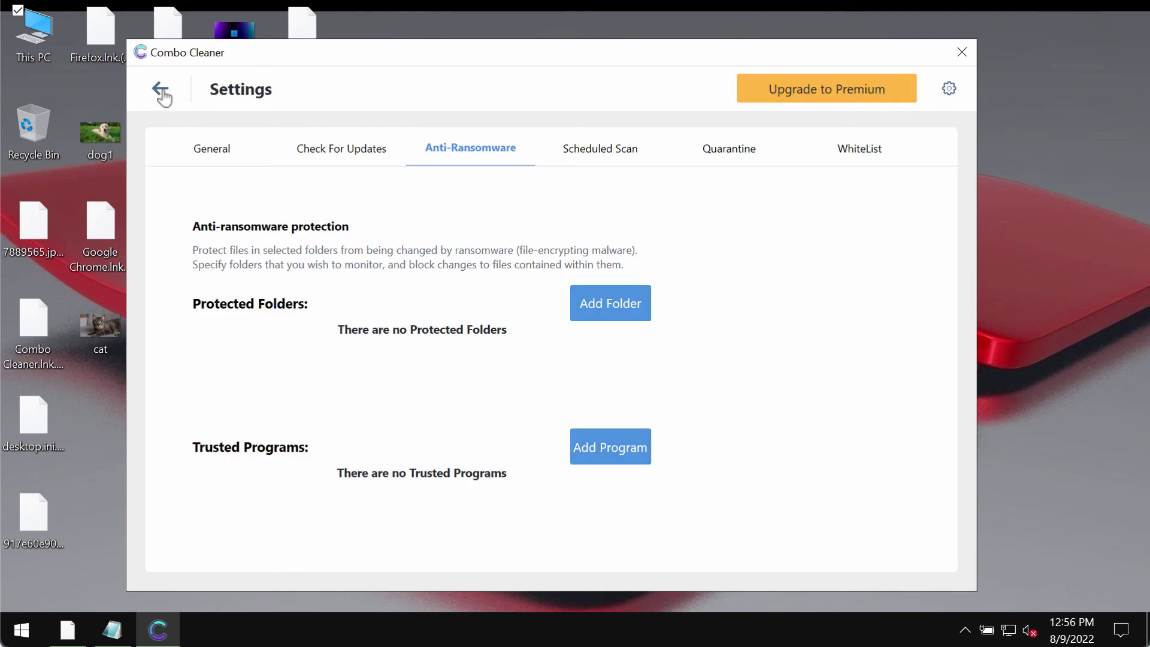
{"action": "left_click", "coordinate": [161, 90]}
{"action": "left_click", "coordinate": [386, 430]}
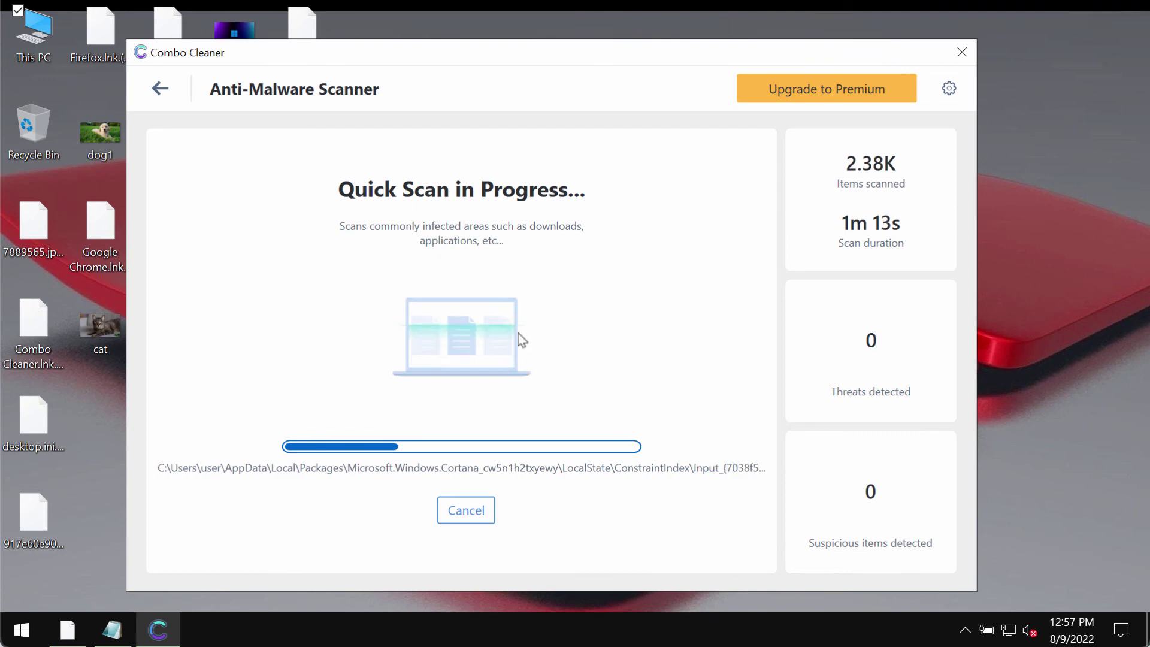
Cancel the Quick Scan that is in progress
{"action": "left_click_drag", "start_coordinate": [673, 66], "coordinate": [688, 66]}
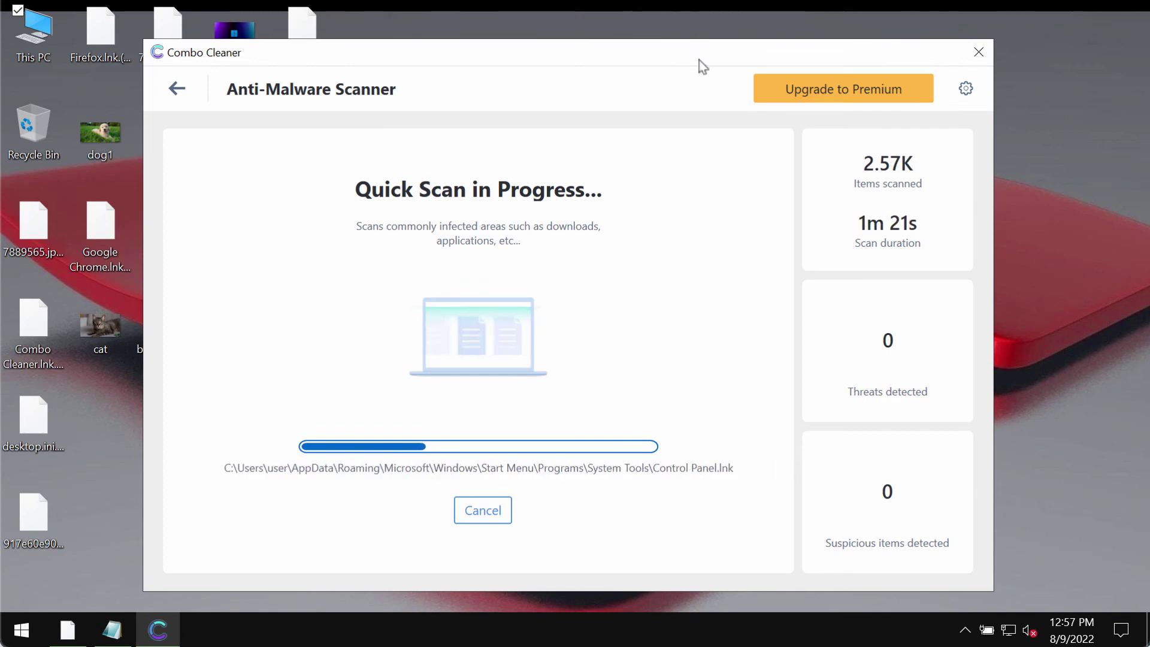
{"action": "left_click_drag", "start_coordinate": [699, 60], "coordinate": [705, 63]}
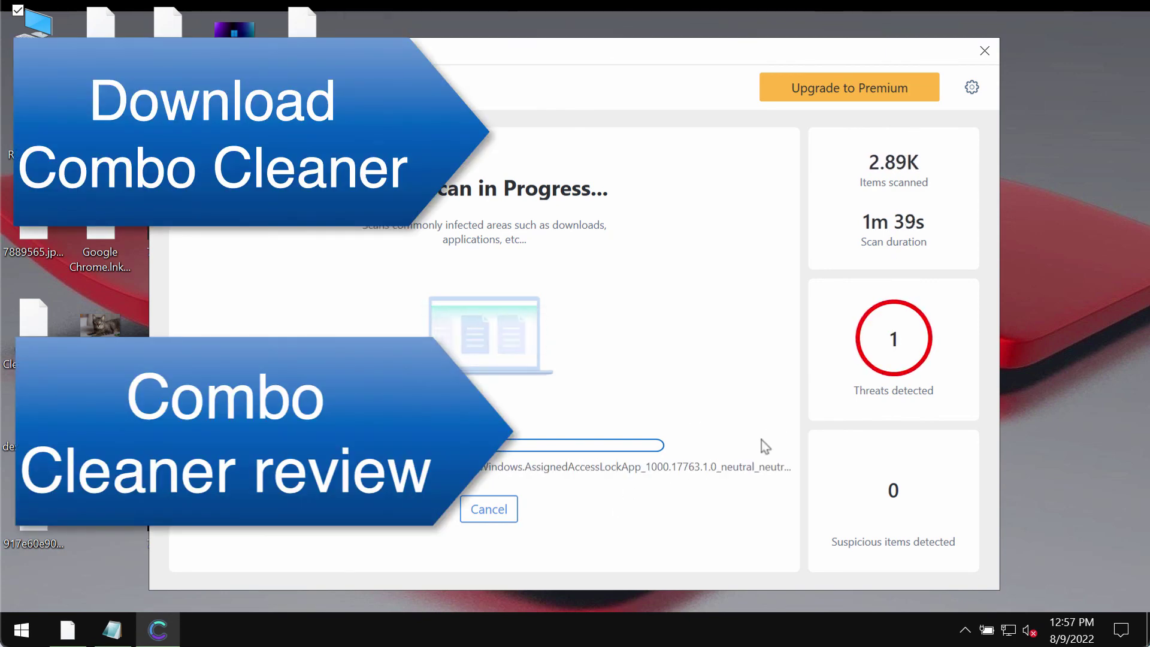
{"action": "left_click", "coordinate": [489, 510]}
{"action": "left_click", "coordinate": [549, 422]}
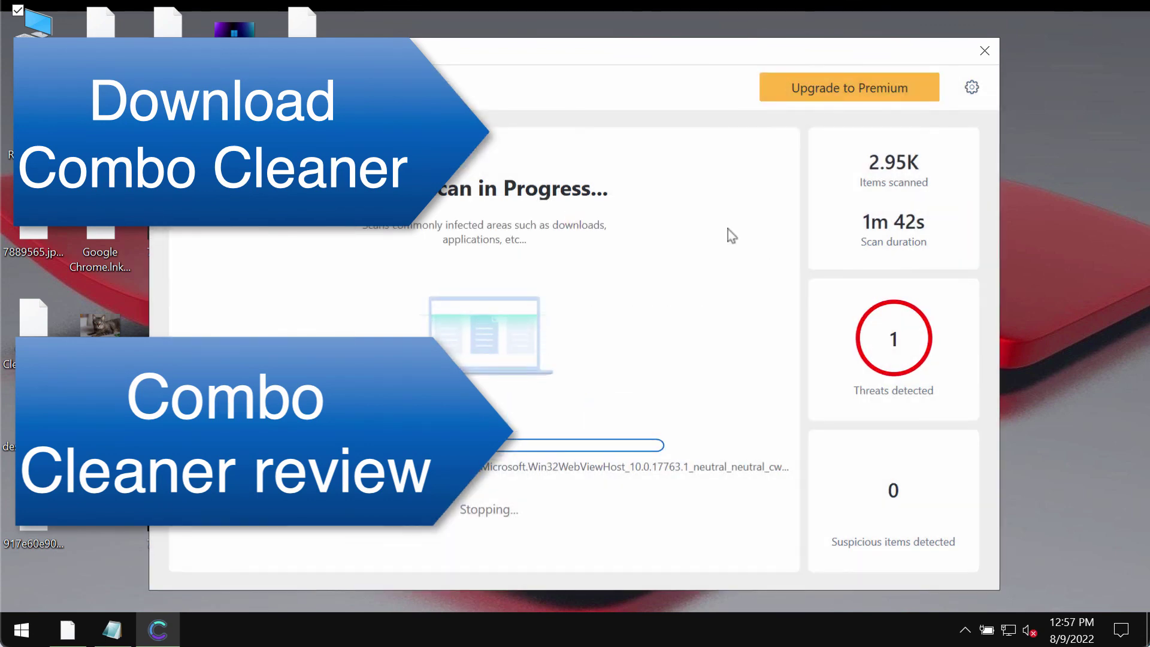